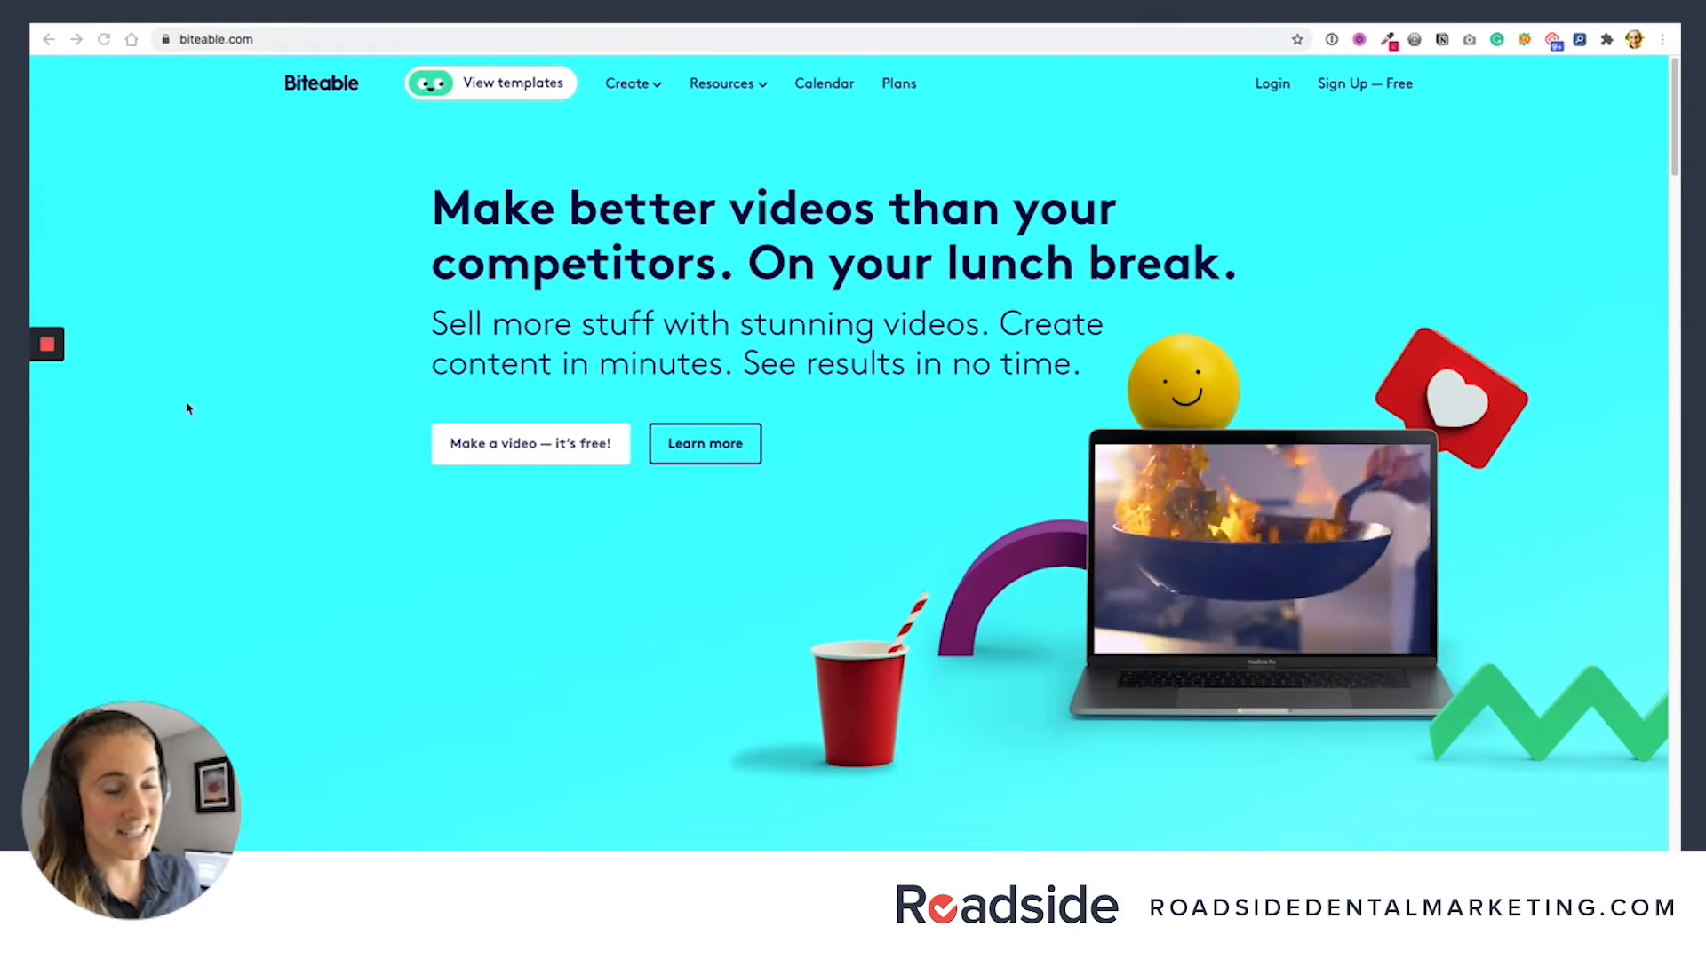
- Log in to the Biteable account and check the name, watermark and shape options for creating a new video
{"action": "mouse_move", "coordinate": [46, 391]}
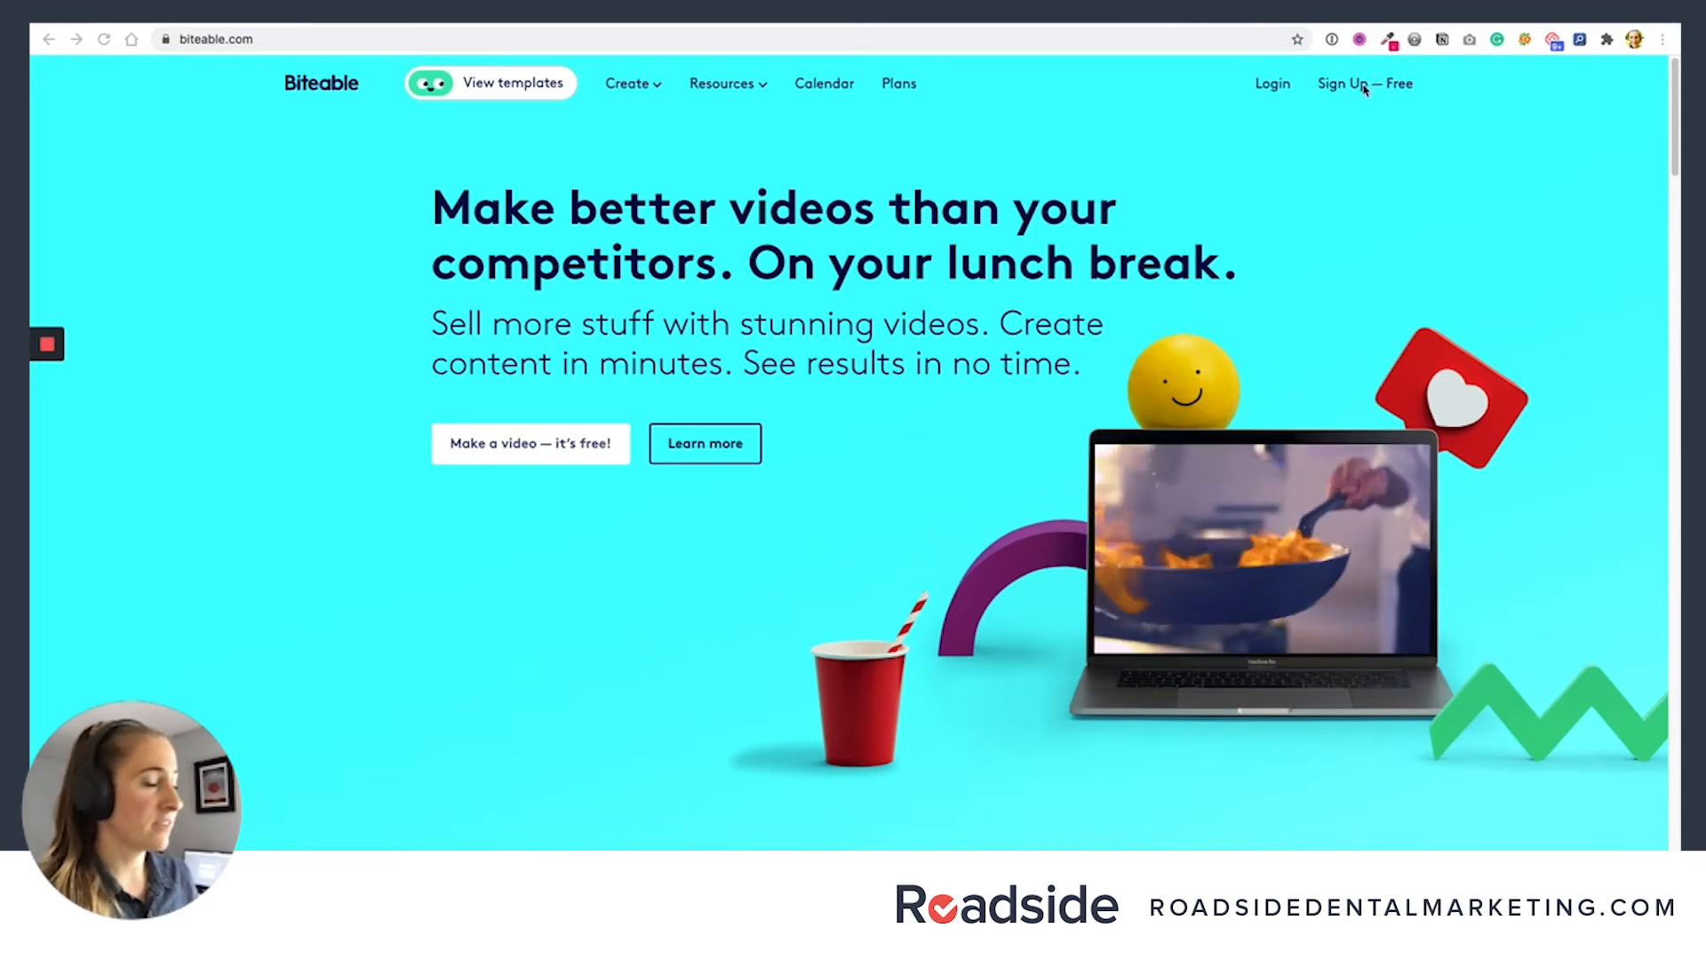
{"action": "left_click", "coordinate": [1276, 89]}
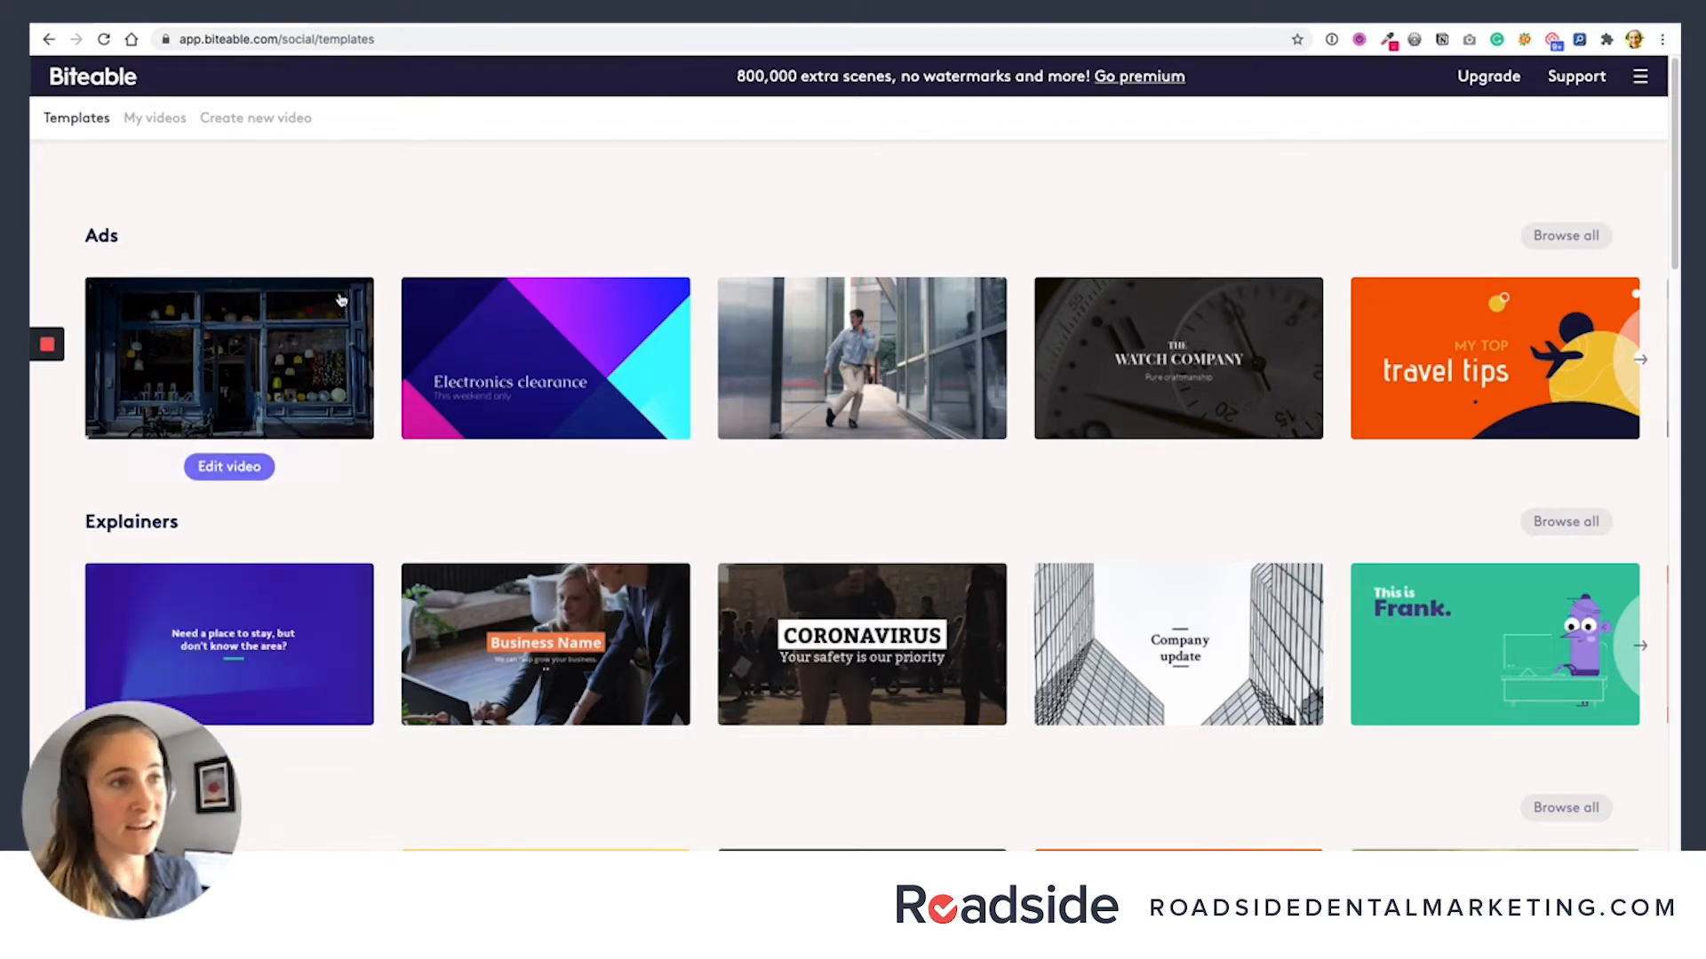
{"action": "left_click", "coordinate": [263, 118]}
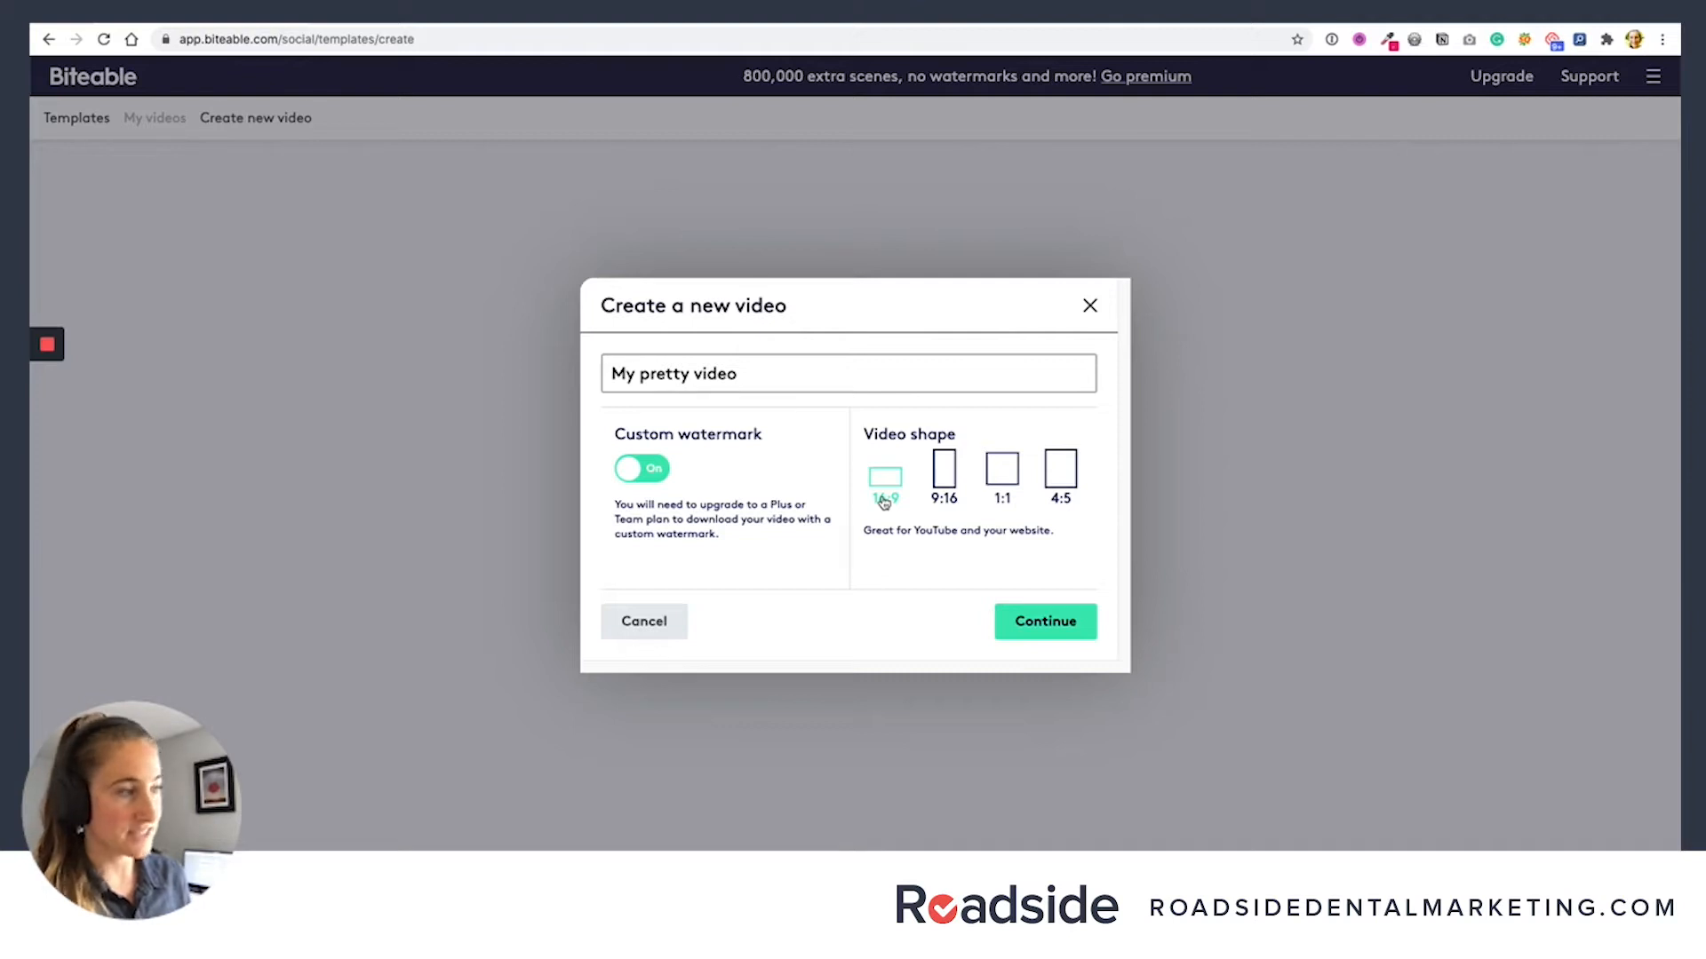
{"action": "left_click", "coordinate": [1090, 305]}
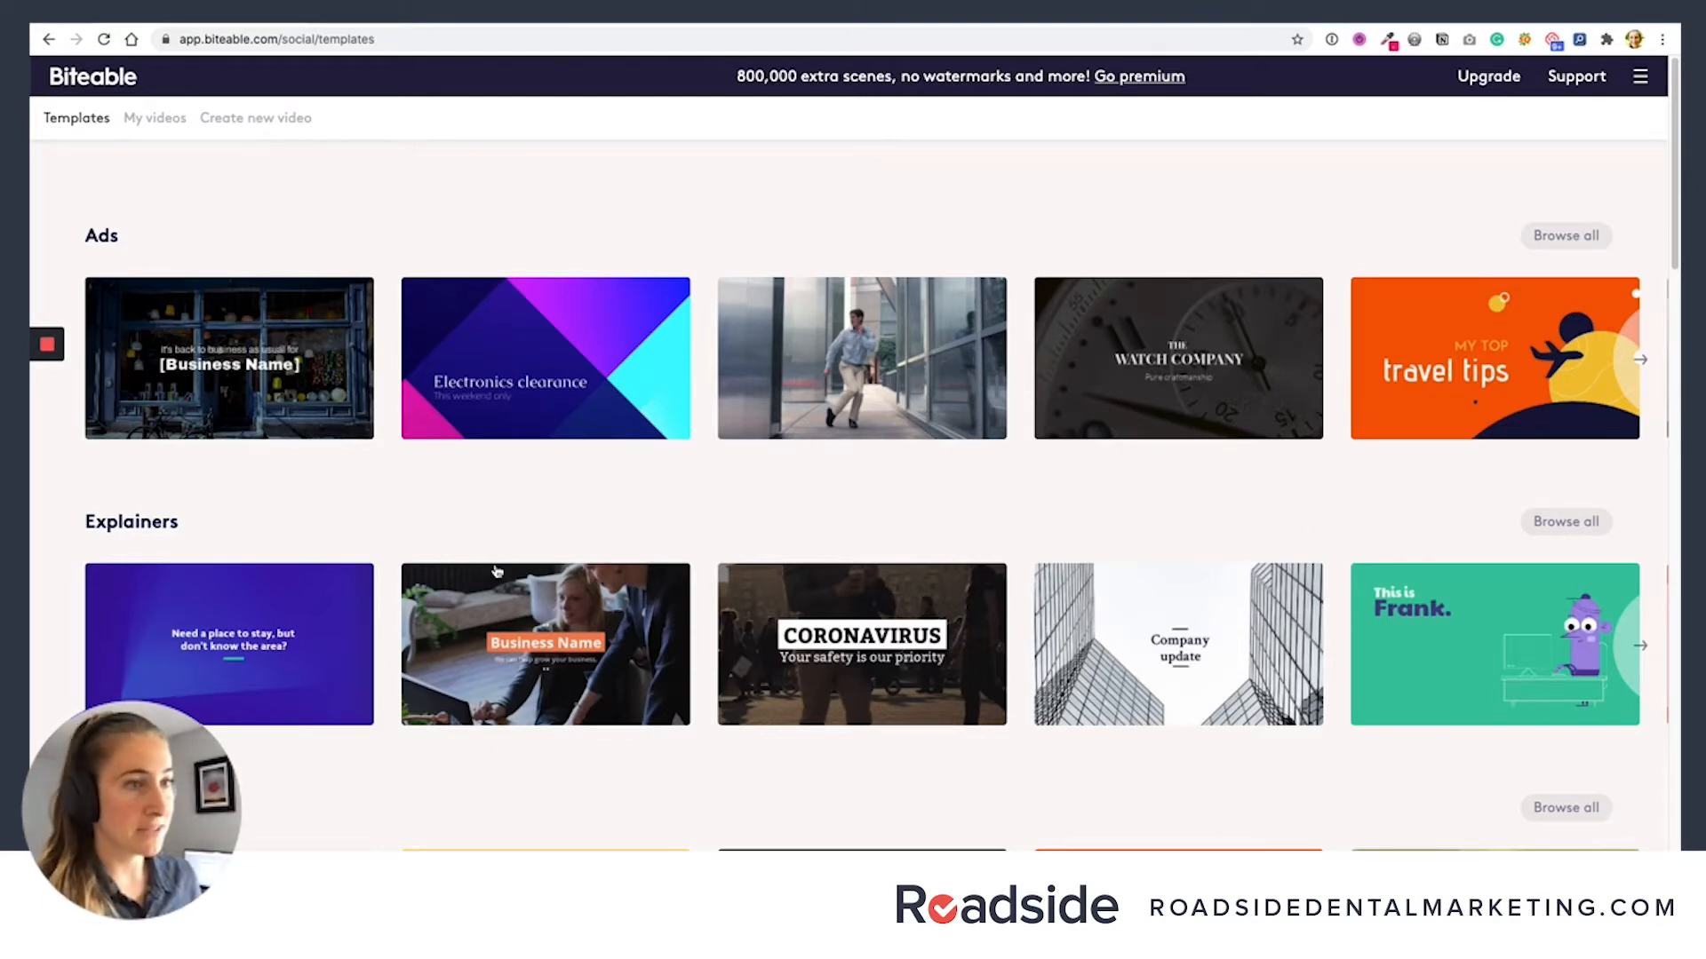
- Open the "It's back to business as usual for [Business Name]" ad template for editing
{"action": "mouse_move", "coordinate": [271, 449]}
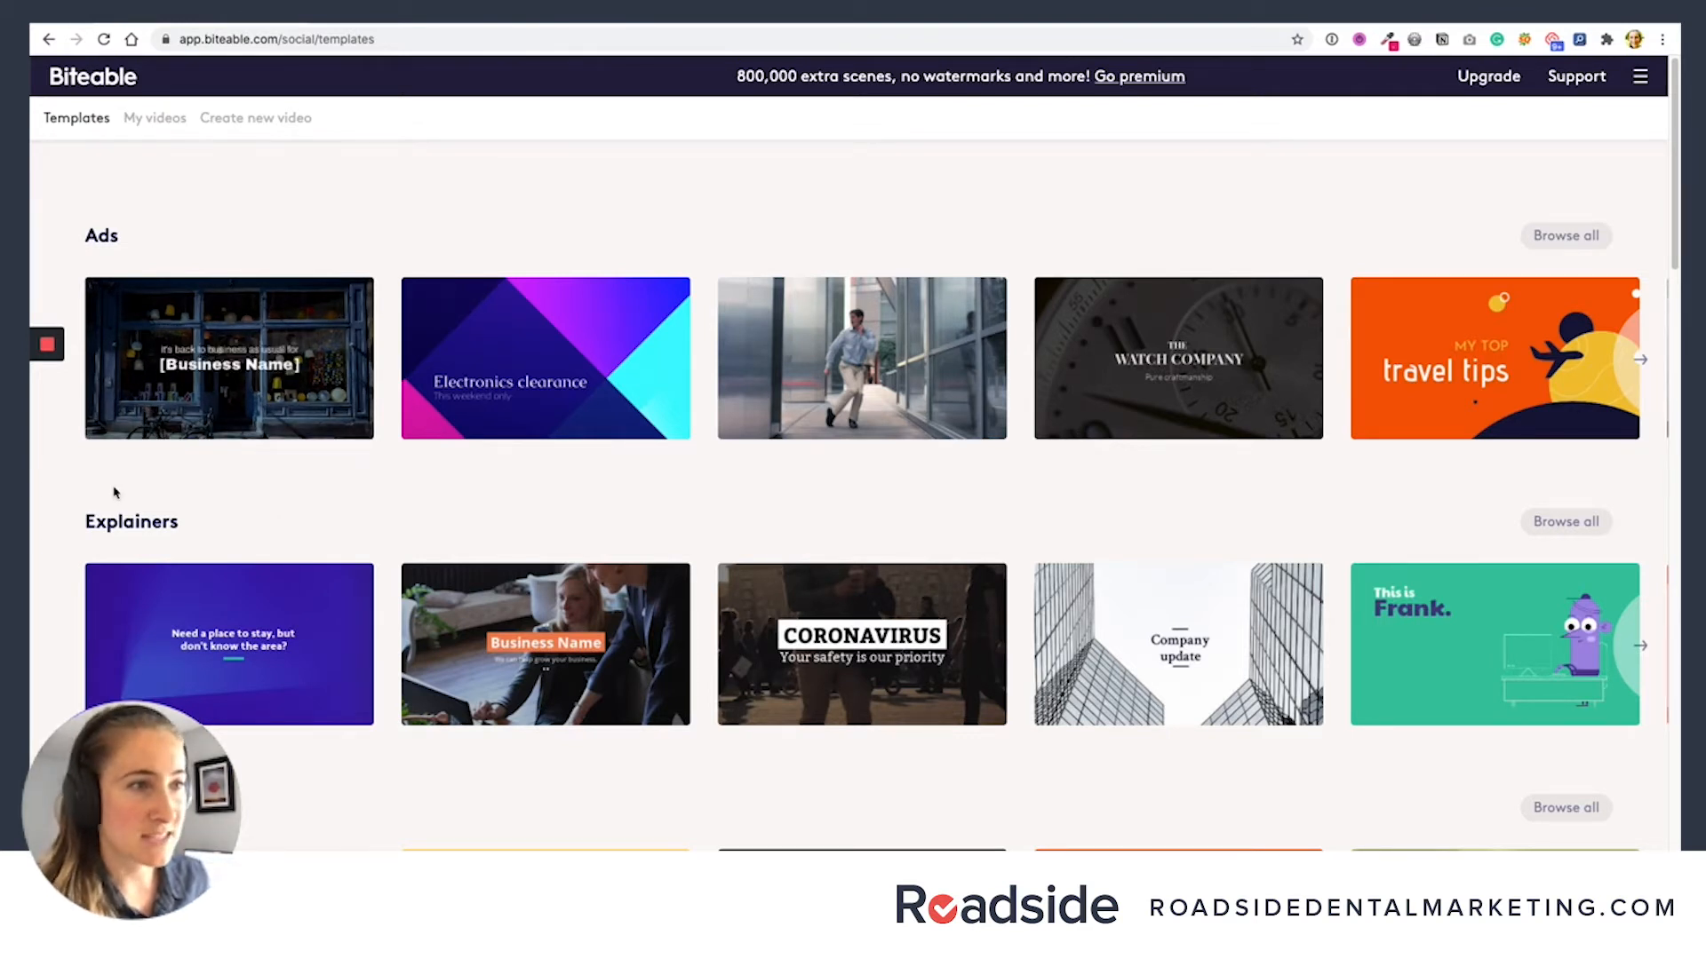
{"action": "mouse_move", "coordinate": [125, 483]}
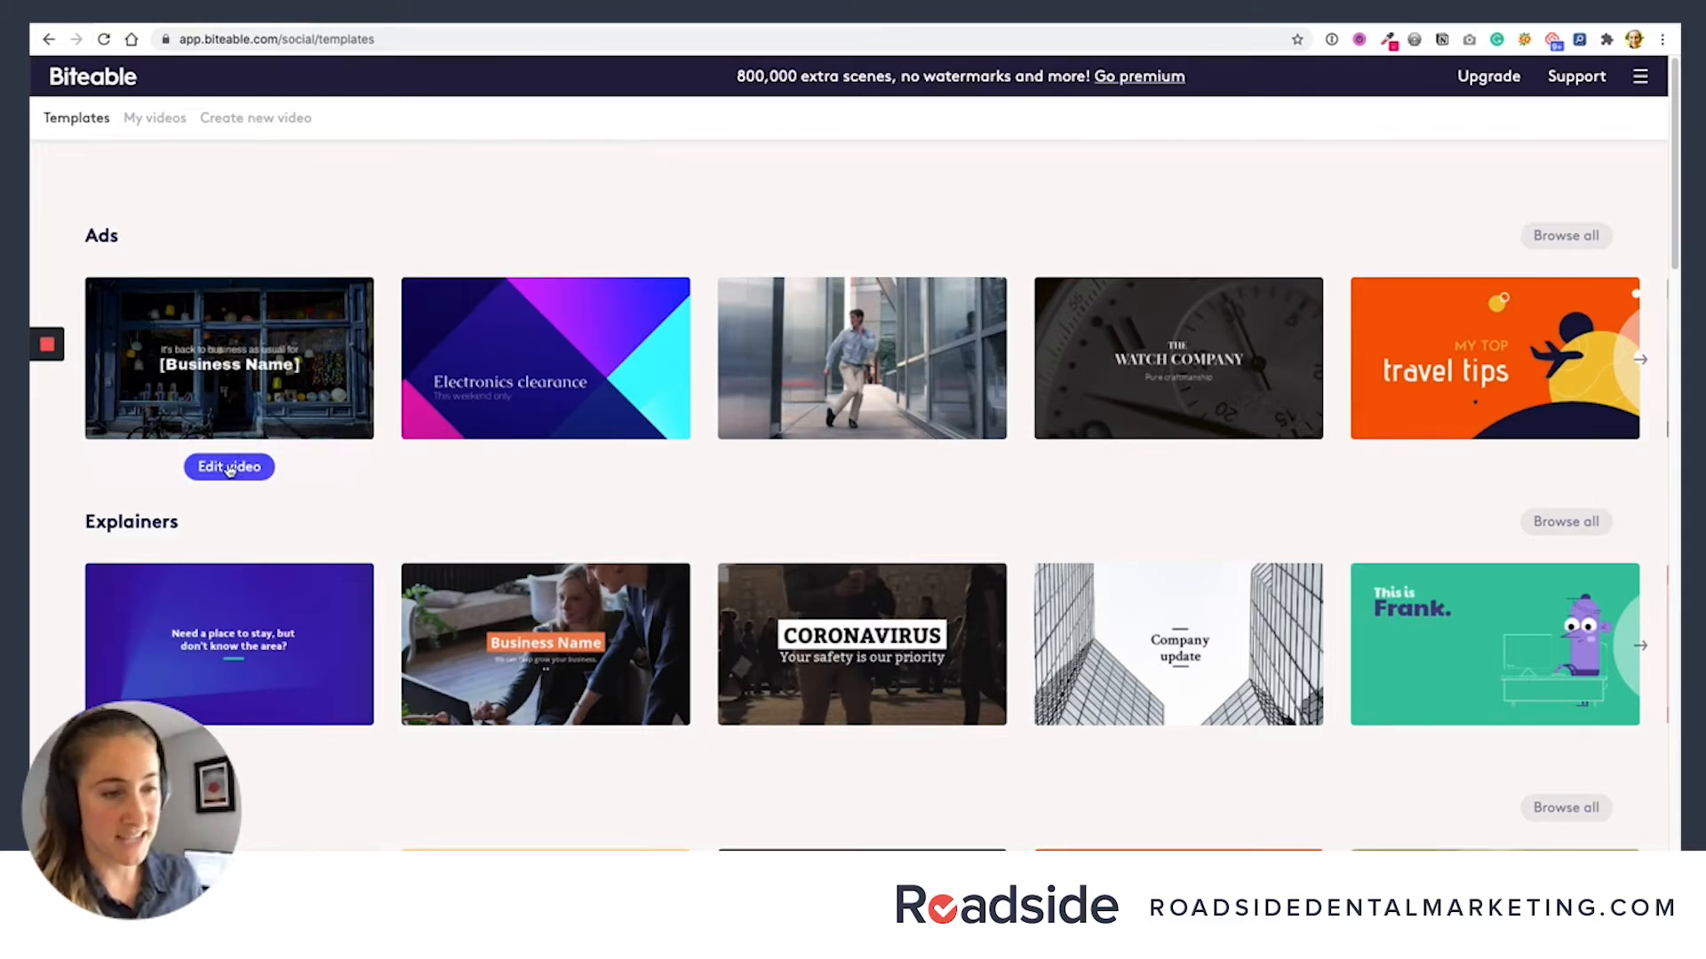
{"action": "left_click", "coordinate": [229, 469]}
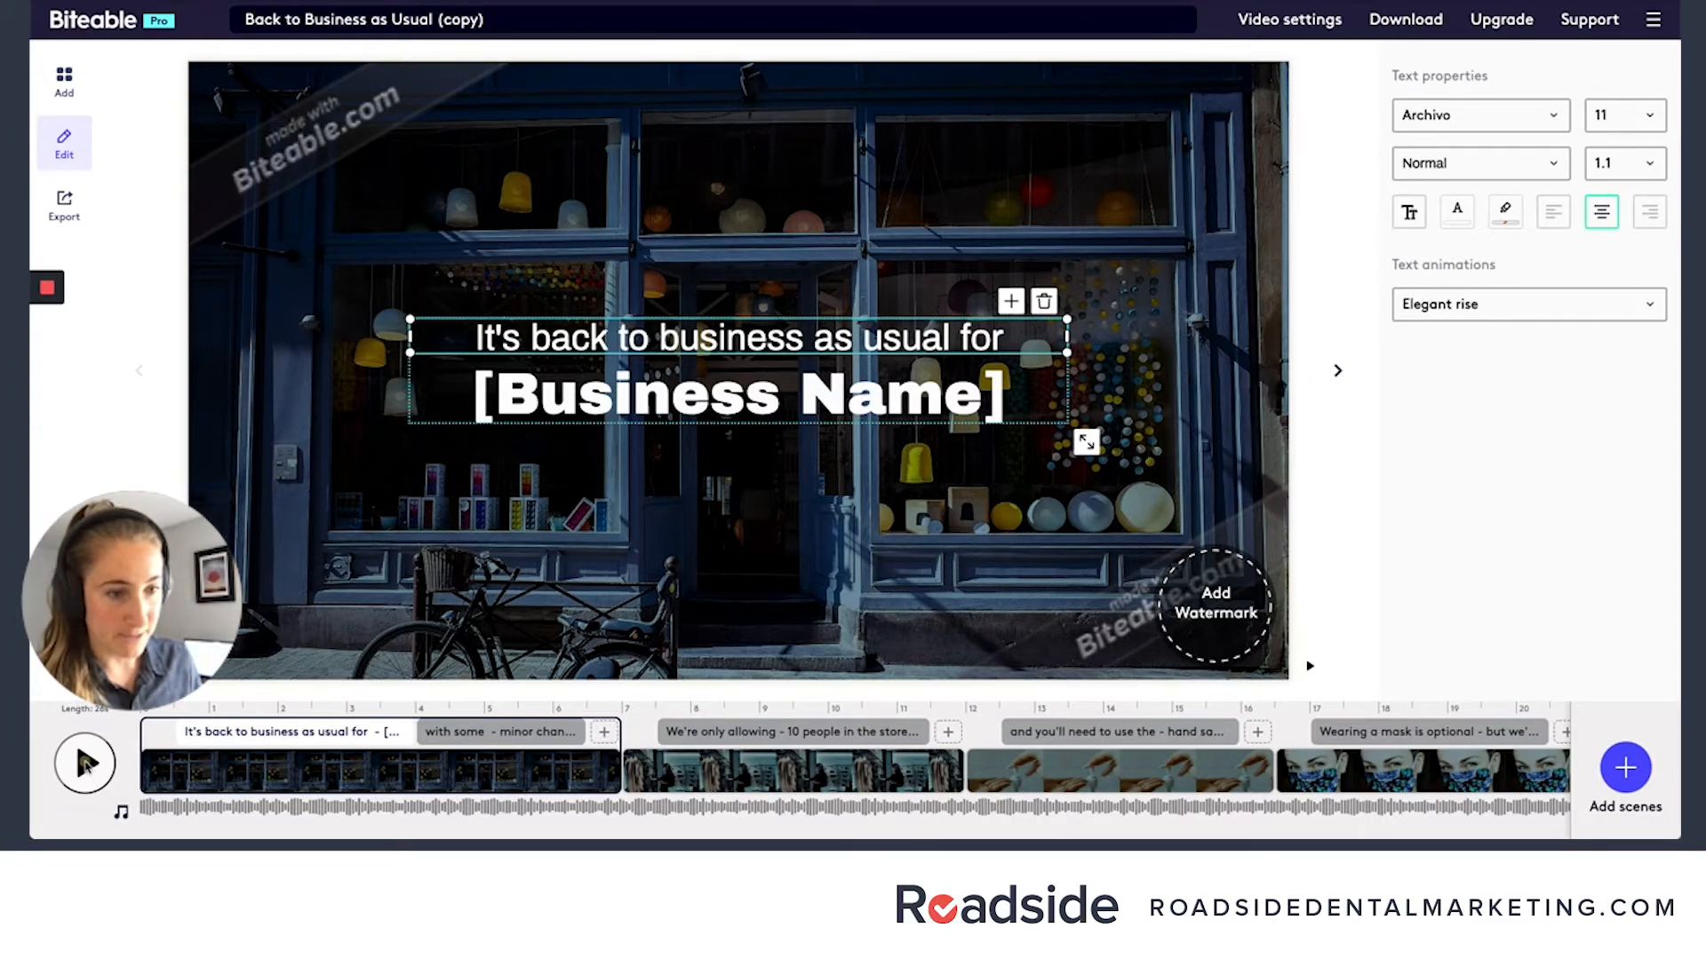
- Preview the template video and look through all its scenes on the timeline
{"action": "left_click", "coordinate": [85, 762]}
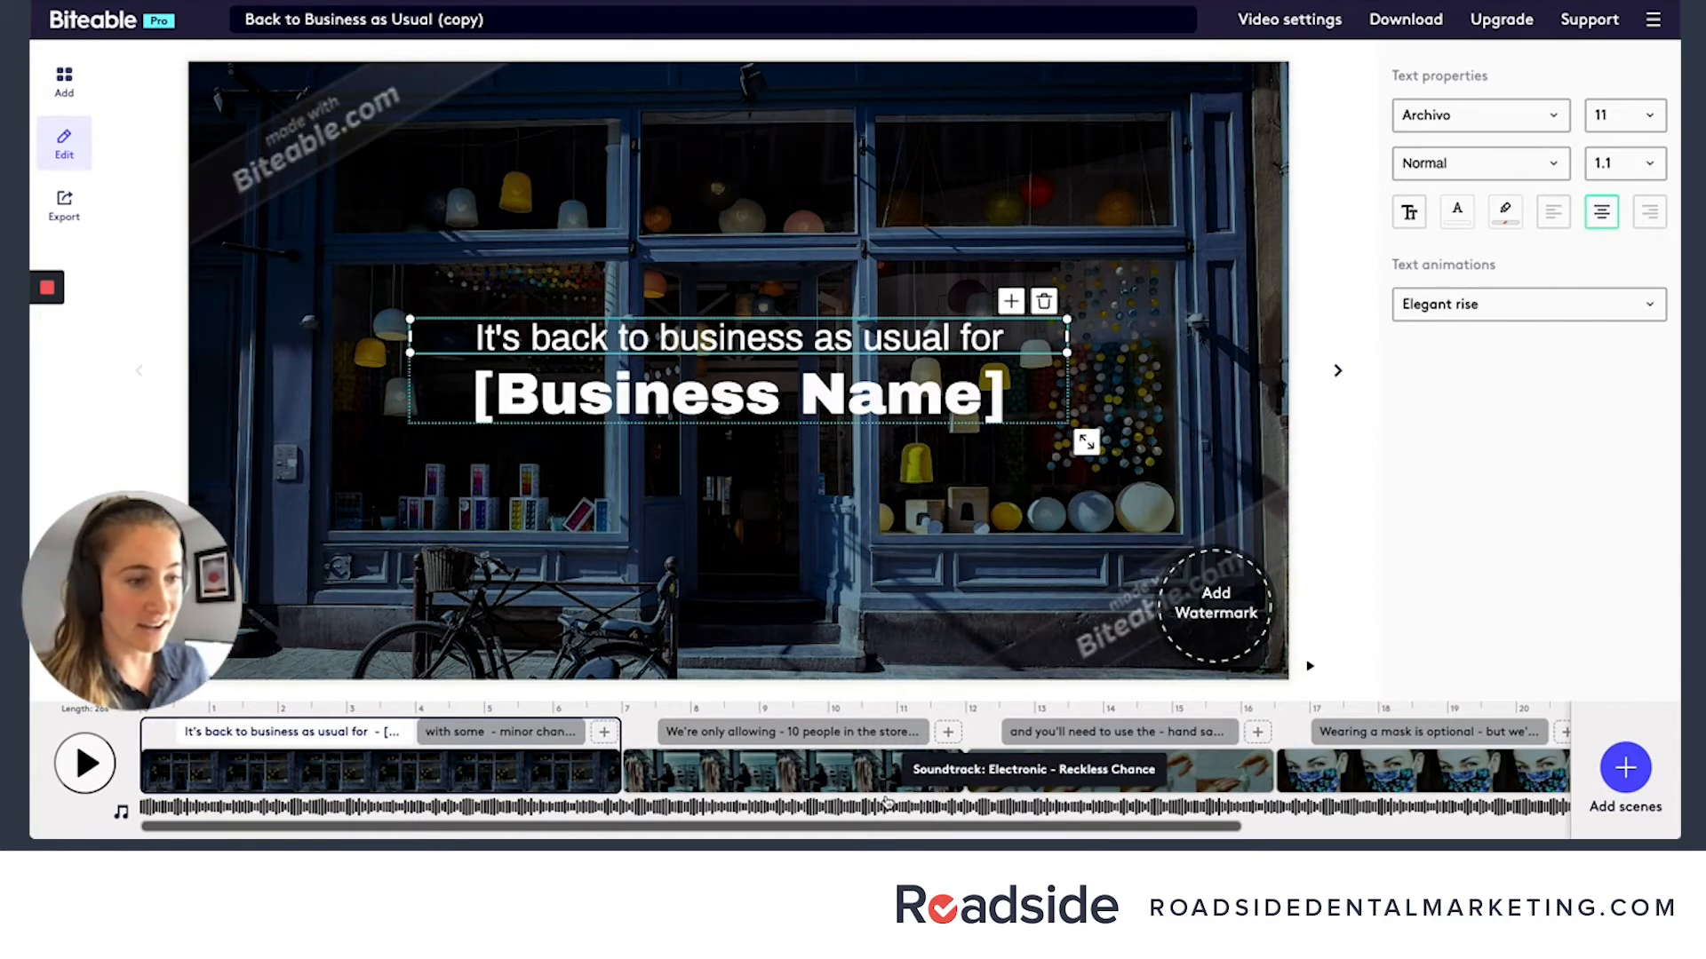
{"action": "left_click", "coordinate": [305, 769]}
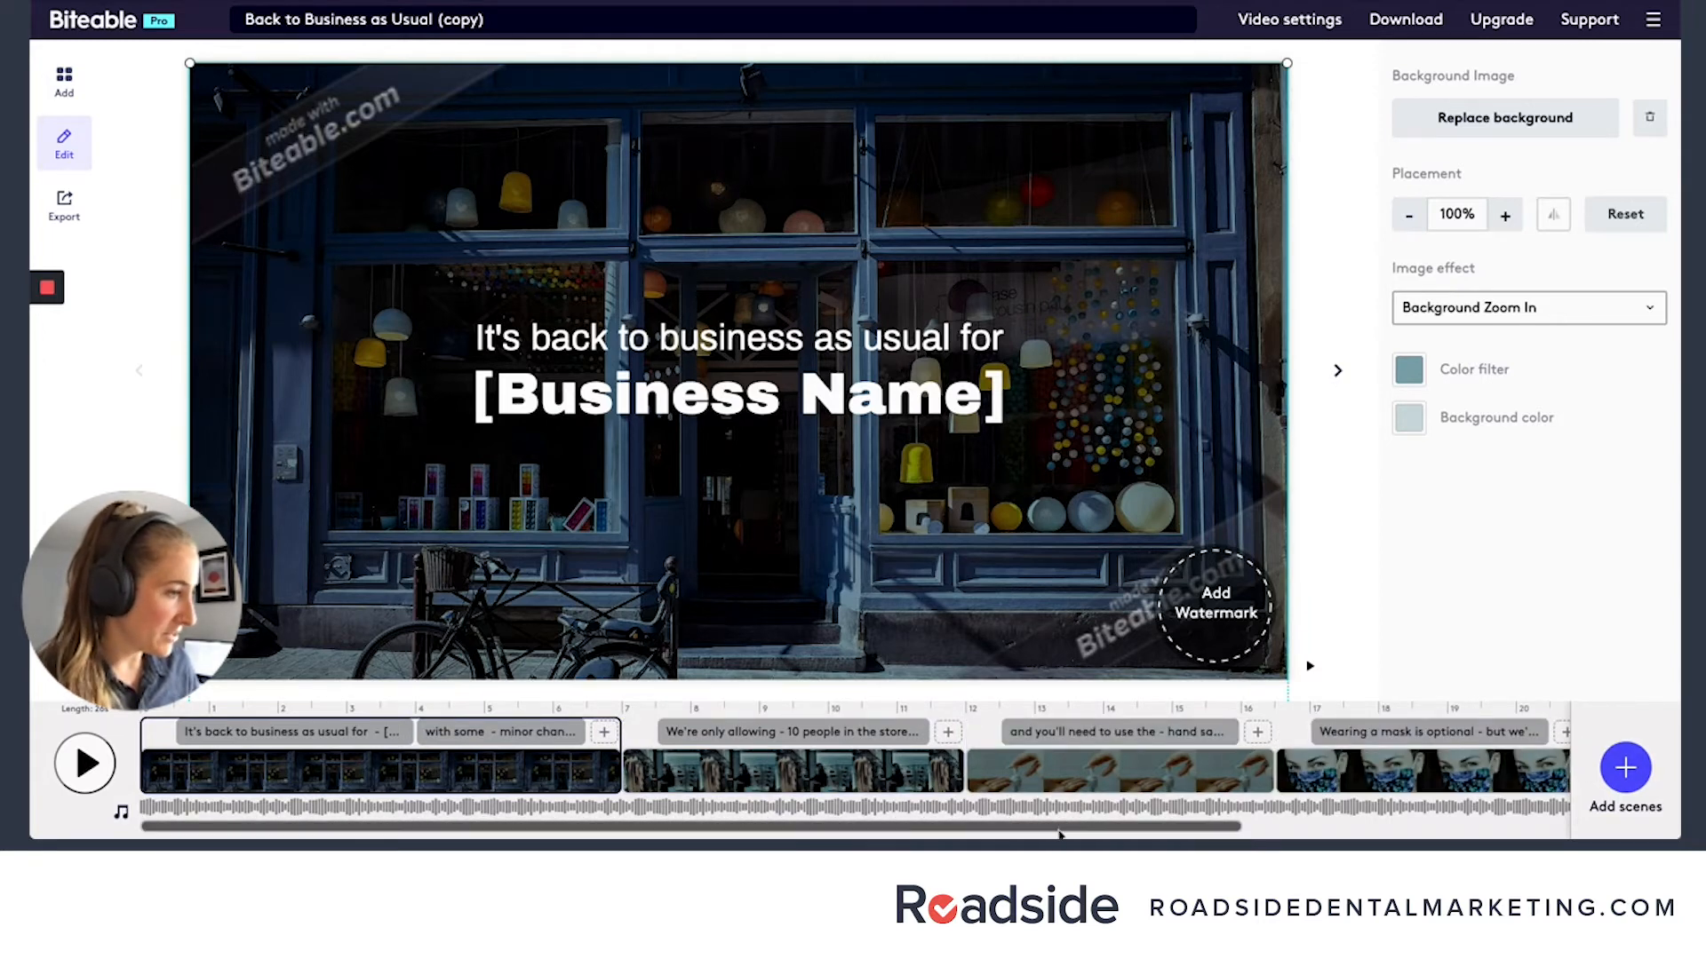
{"action": "left_click_drag", "start_coordinate": [1059, 833], "coordinate": [1511, 822]}
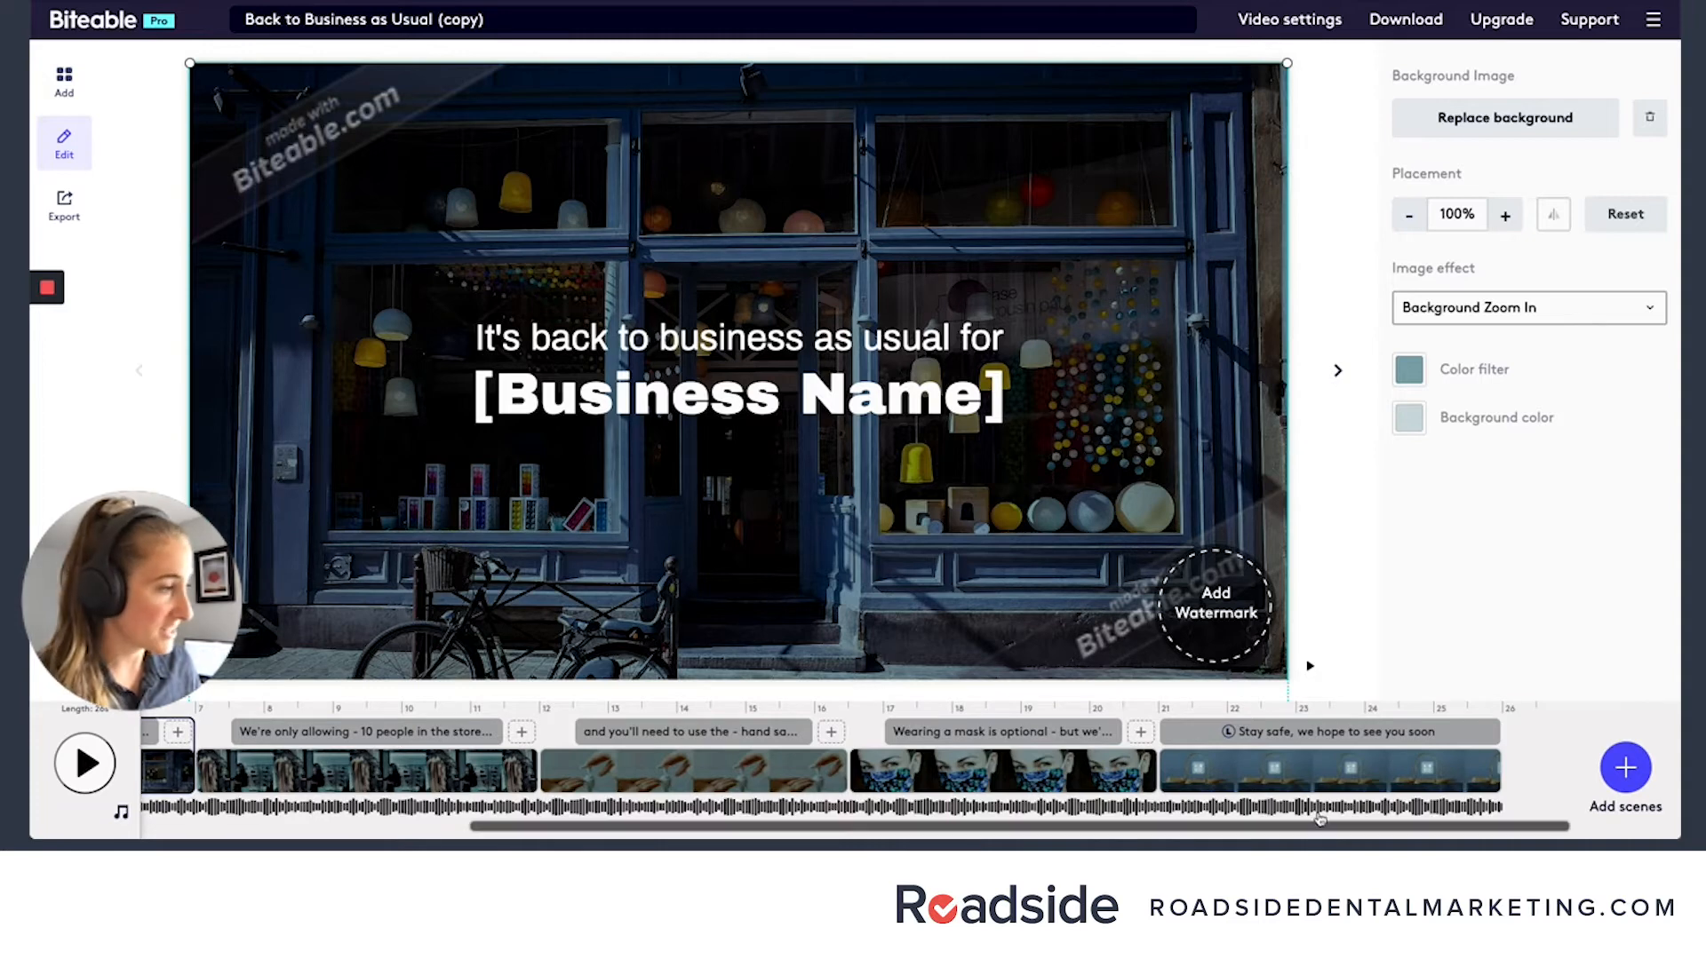
{"action": "left_click_drag", "start_coordinate": [1314, 822], "coordinate": [829, 821]}
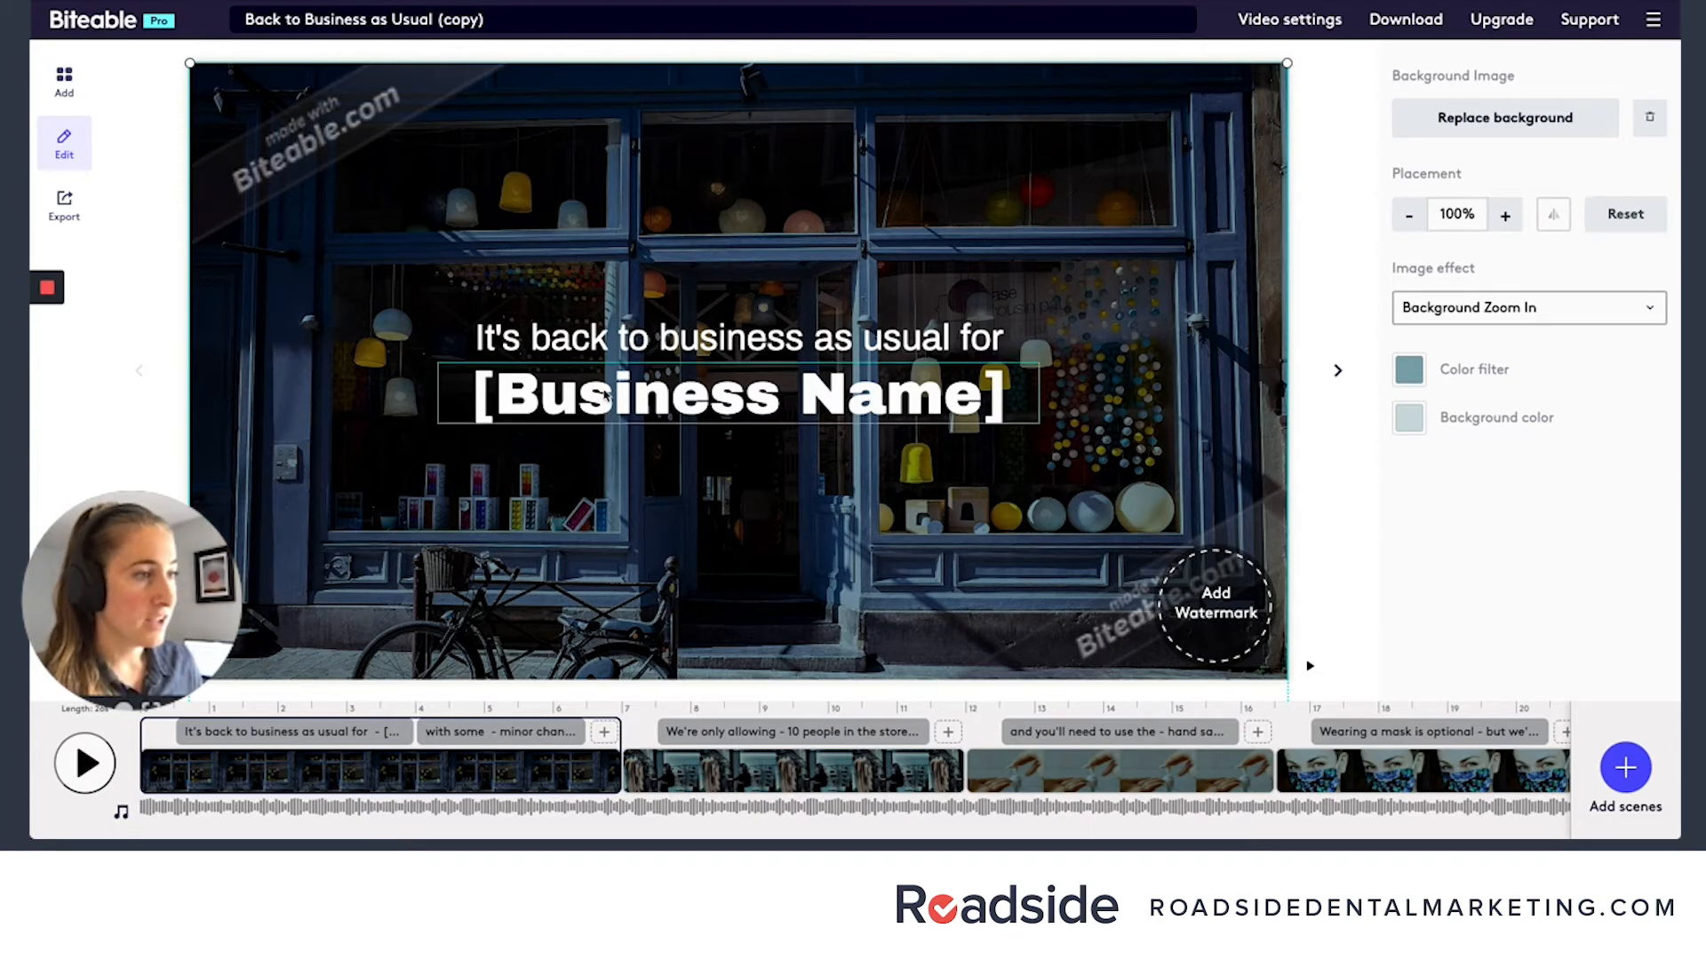
- Replace the [Business Name] placeholder in the first scene with "My Dental Practice"
{"action": "left_click", "coordinate": [603, 397]}
{"action": "left_click", "coordinate": [603, 390]}
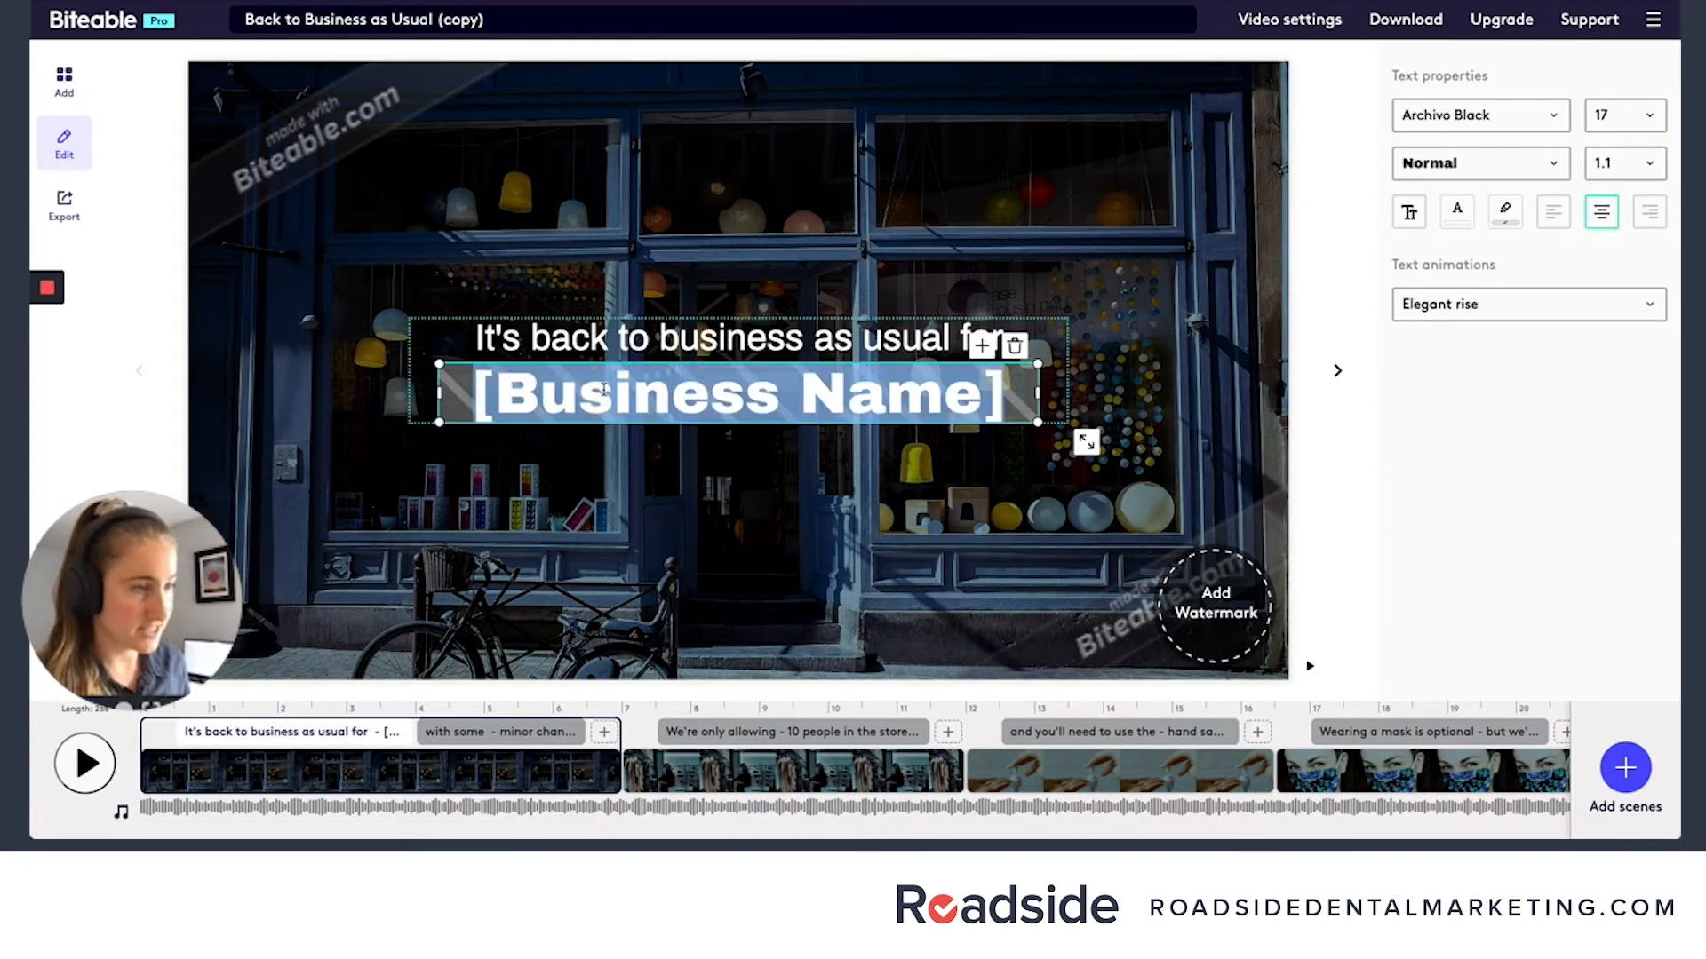
{"action": "type", "text": "My D"}
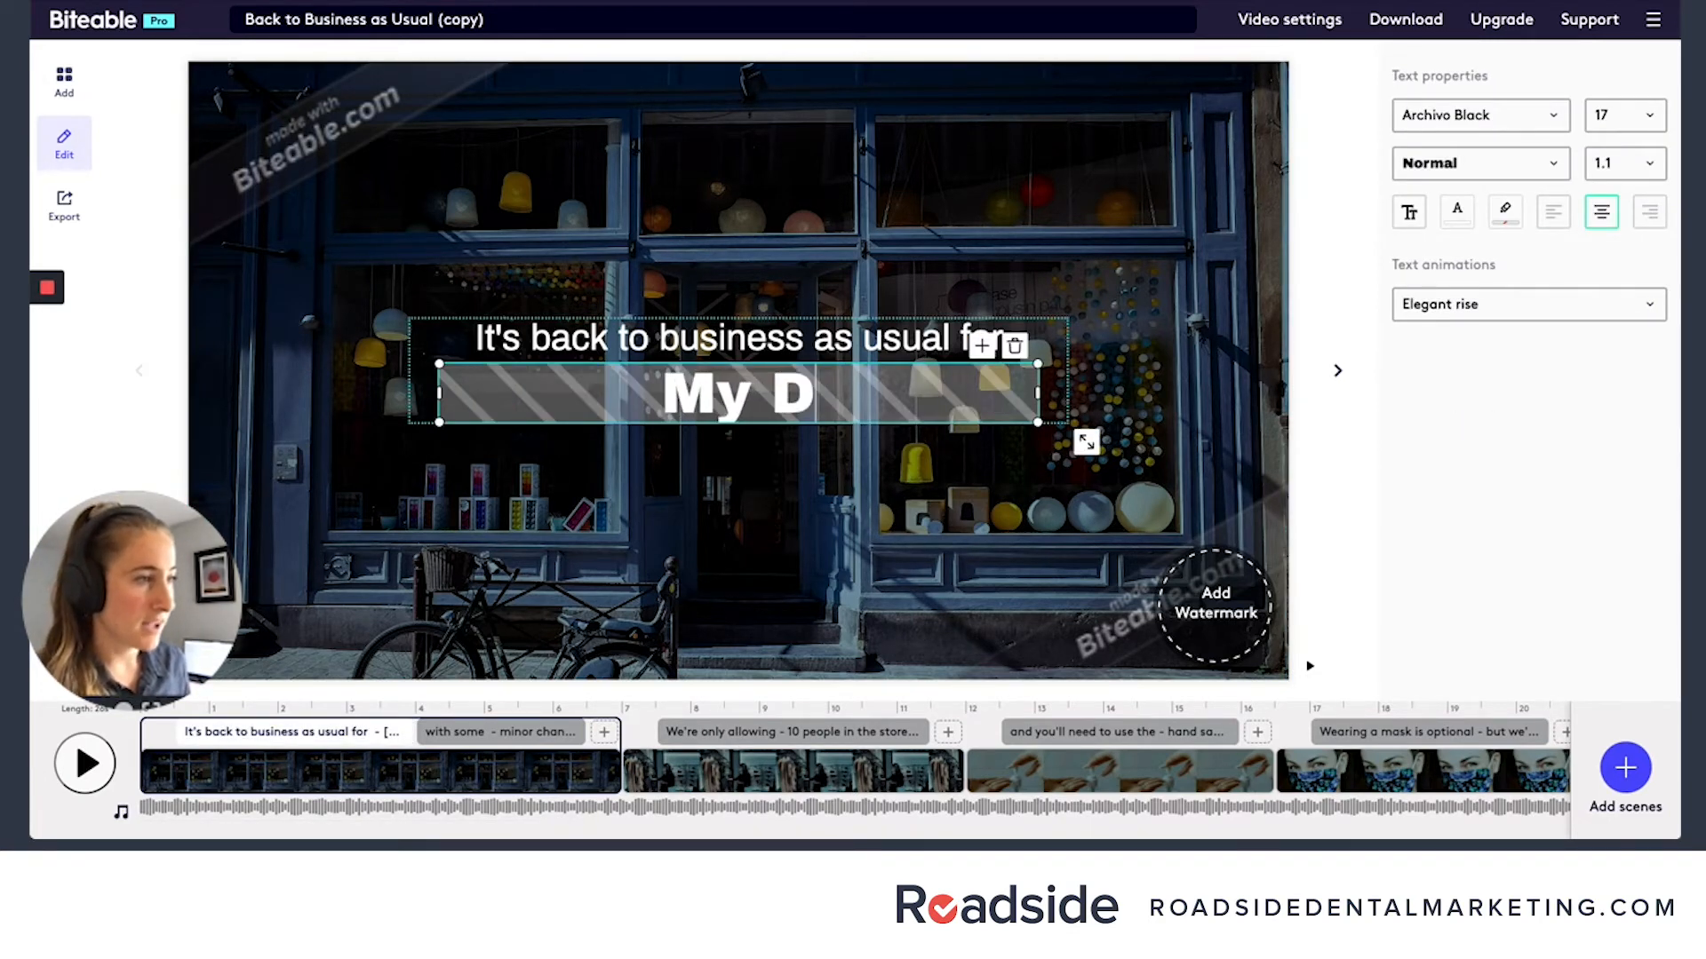
{"action": "type", "text": "ental Practice"}
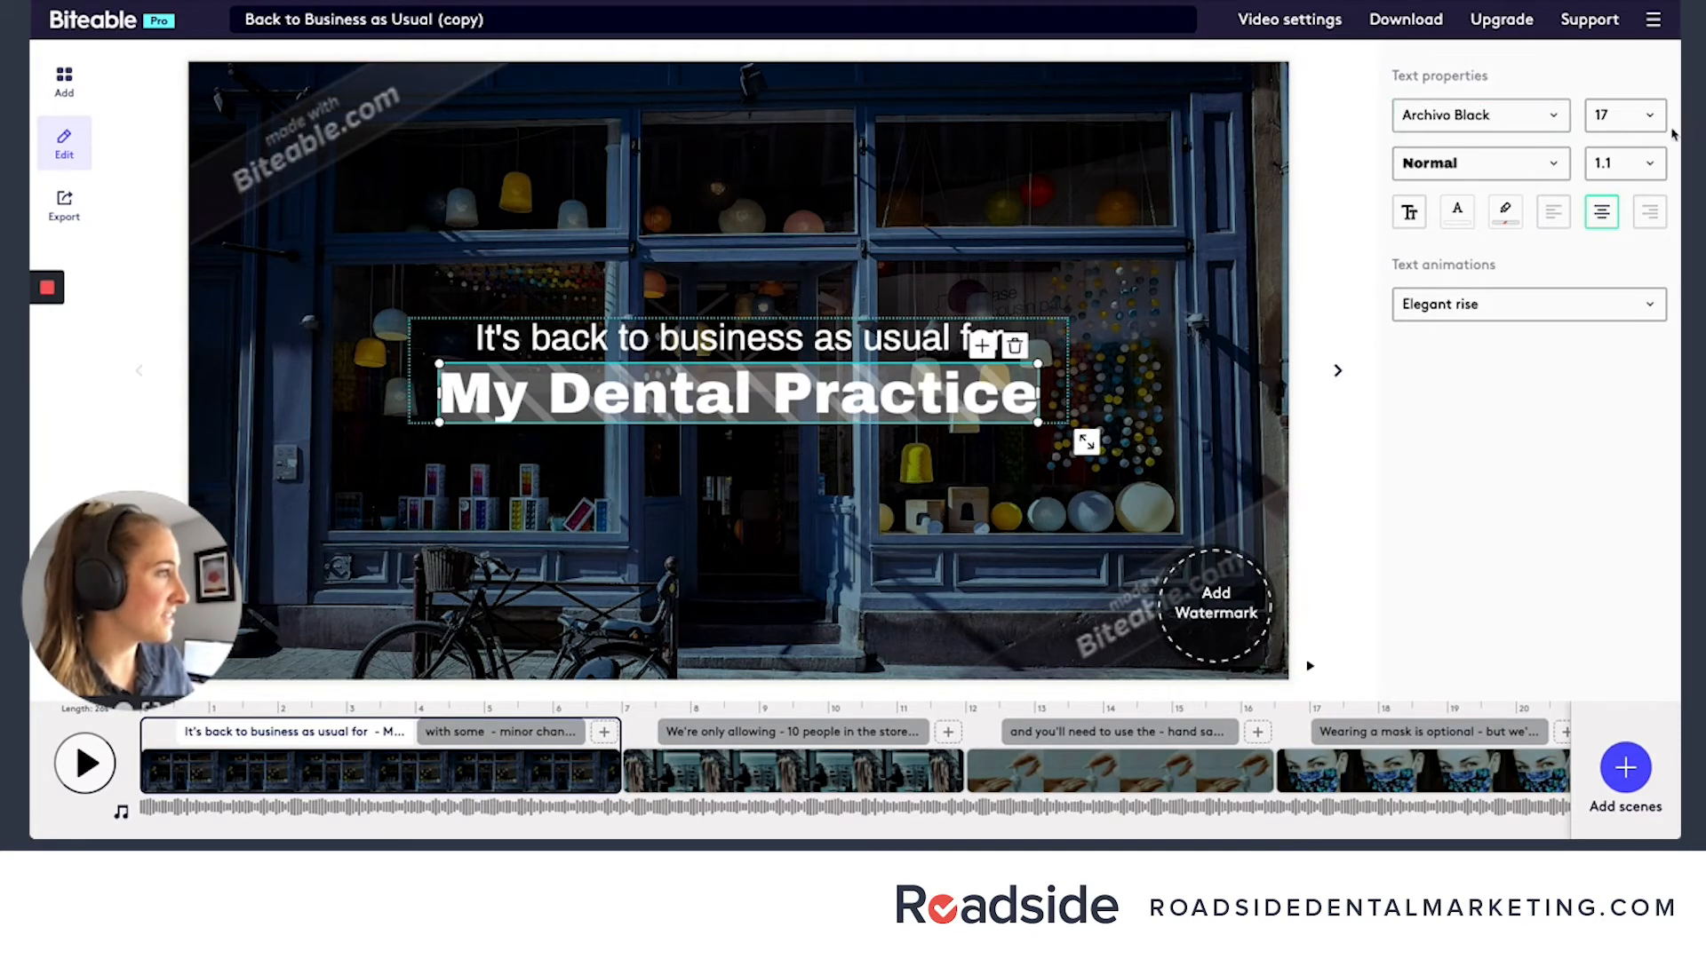
- Search the replacement background images for "Dentist" and browse them, then return to the first scene without replacing its background
{"action": "left_click", "coordinate": [1177, 116]}
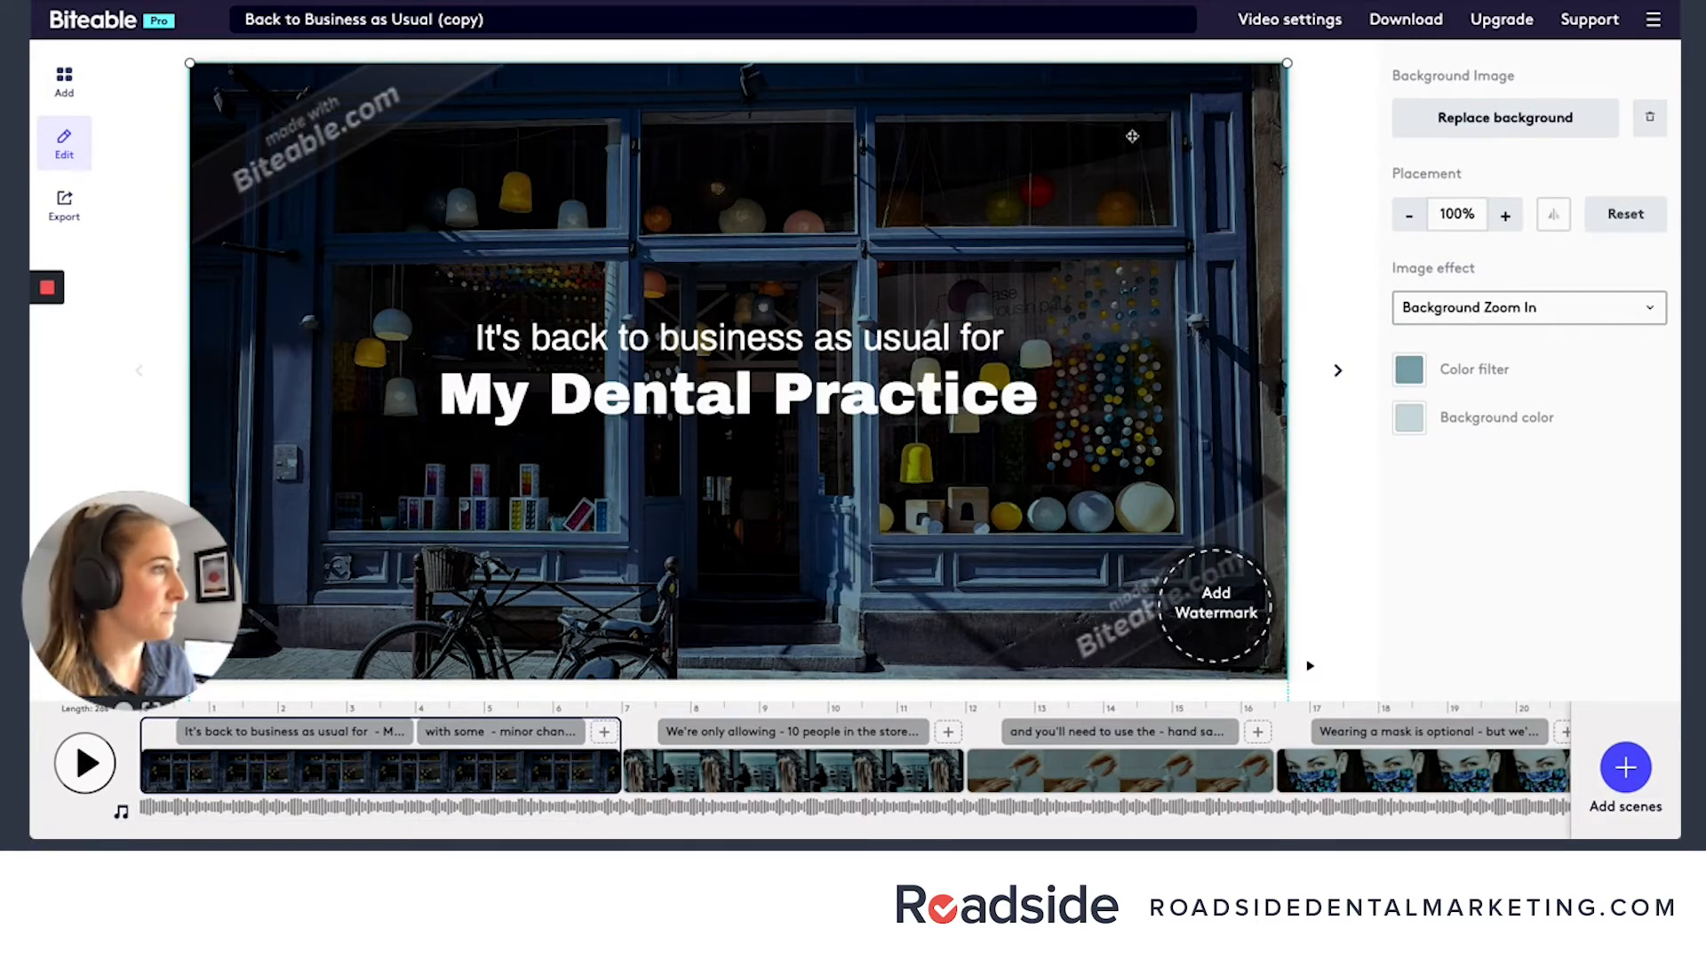
{"action": "left_click", "coordinate": [1448, 125]}
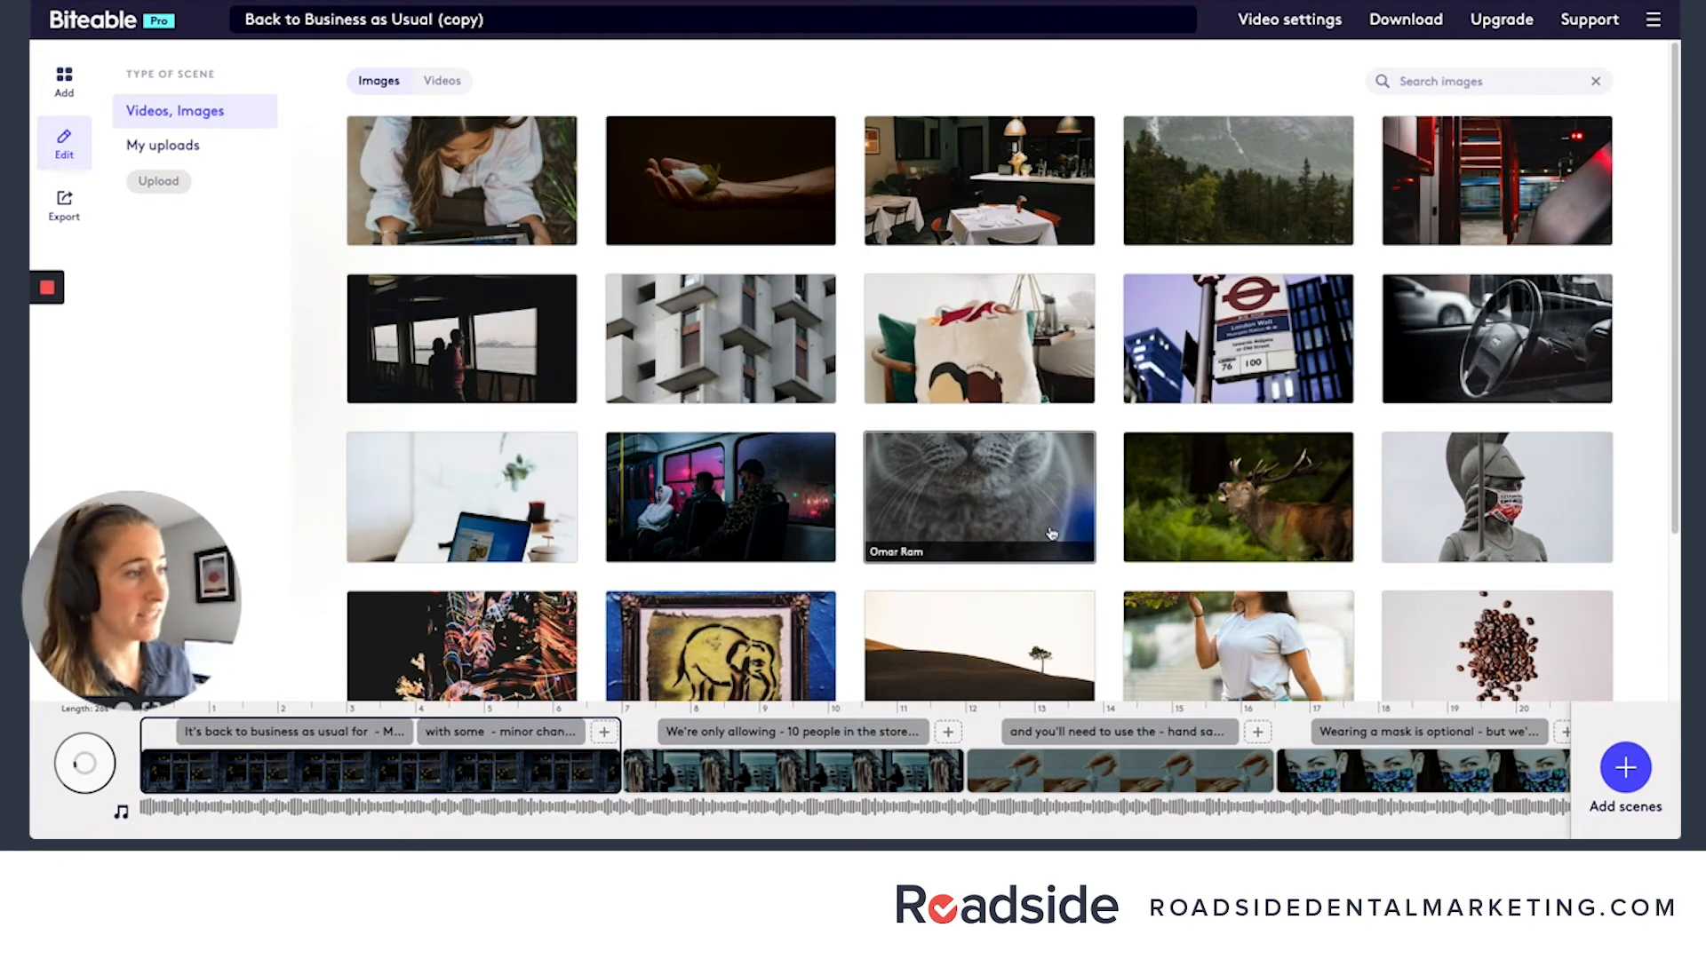
{"action": "left_click", "coordinate": [1420, 80]}
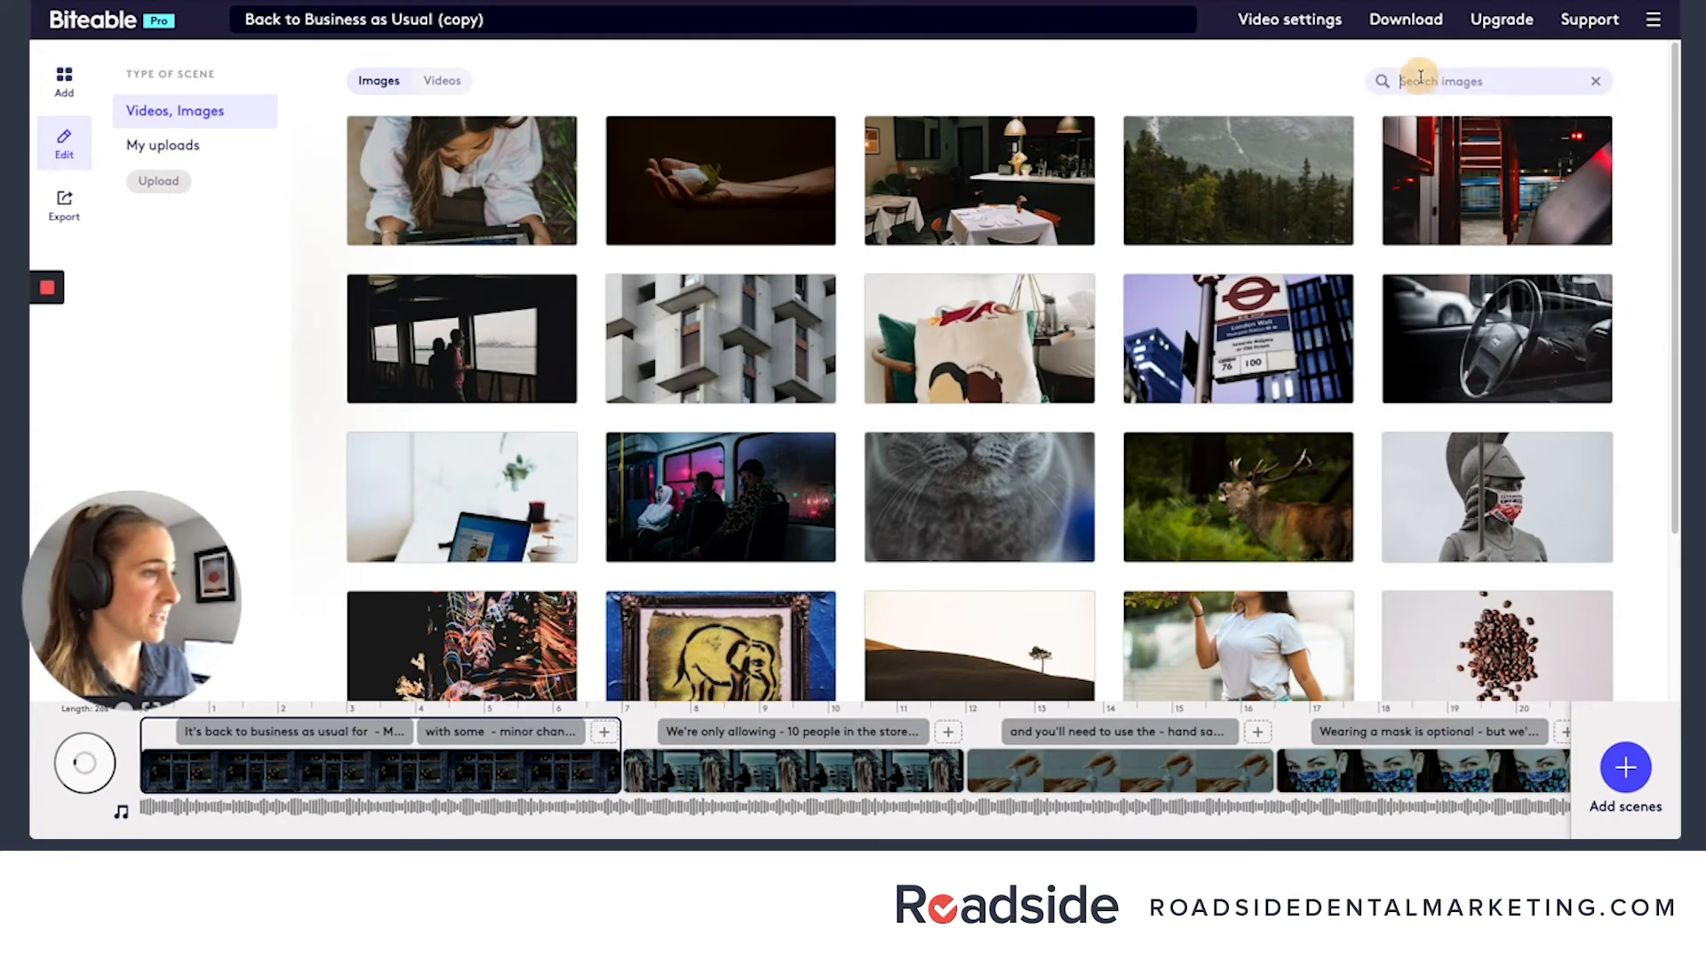
{"action": "type", "text": "Dentist"}
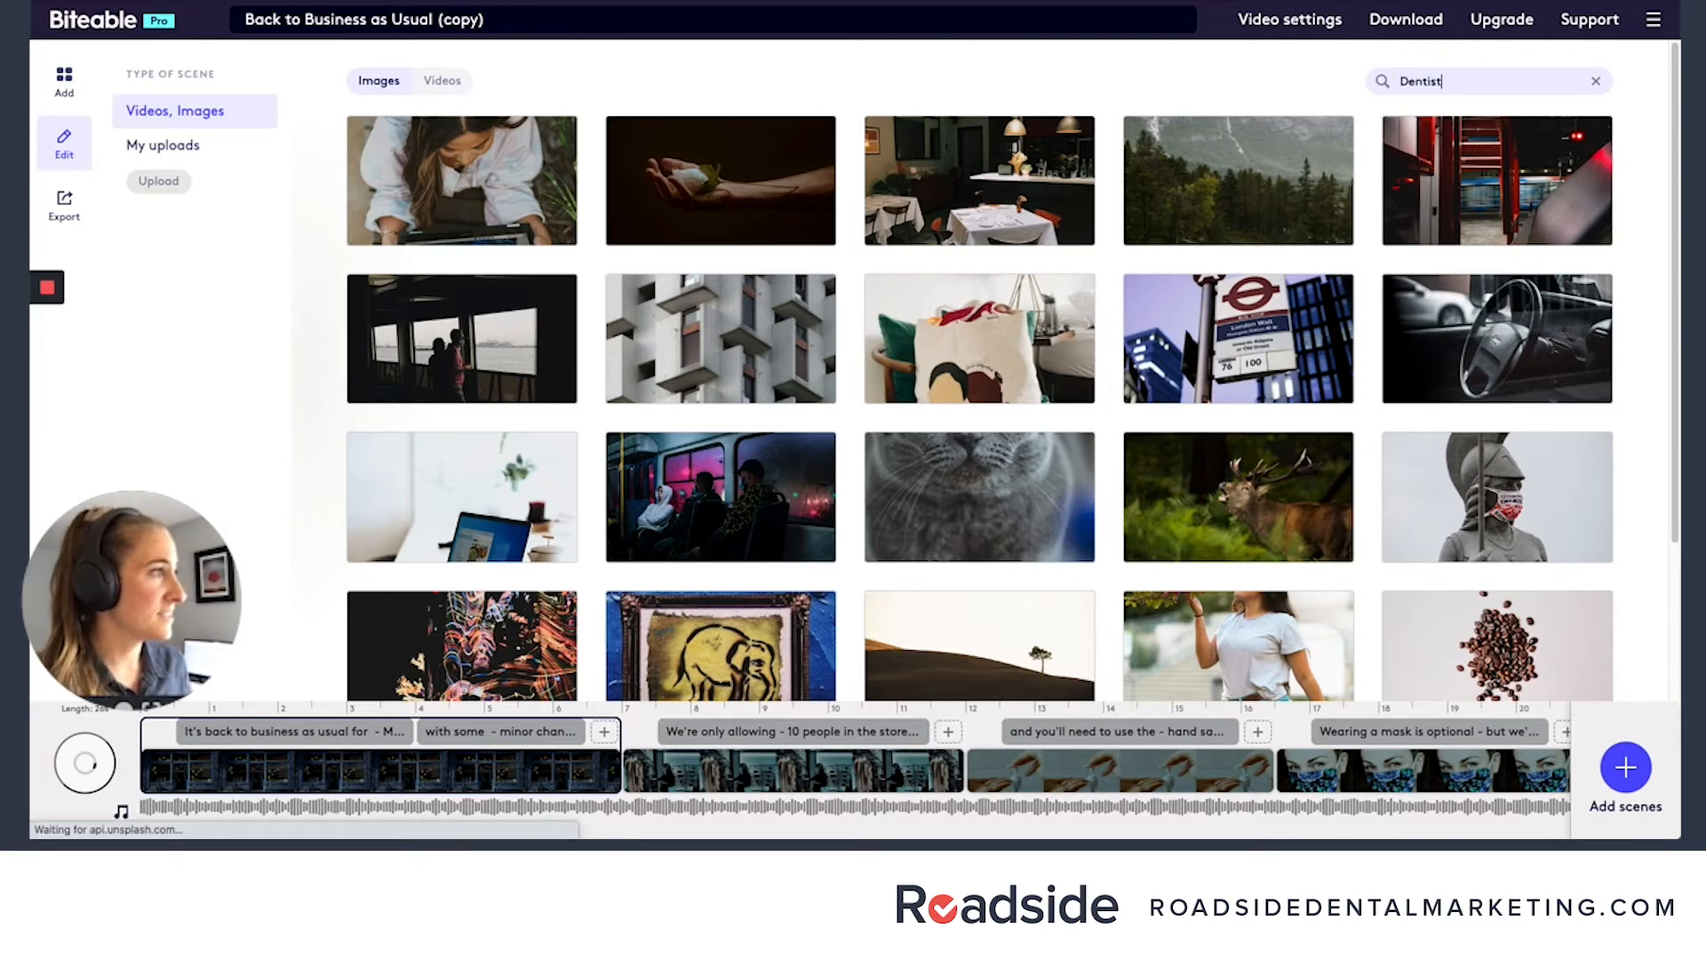
{"action": "key", "text": "Return"}
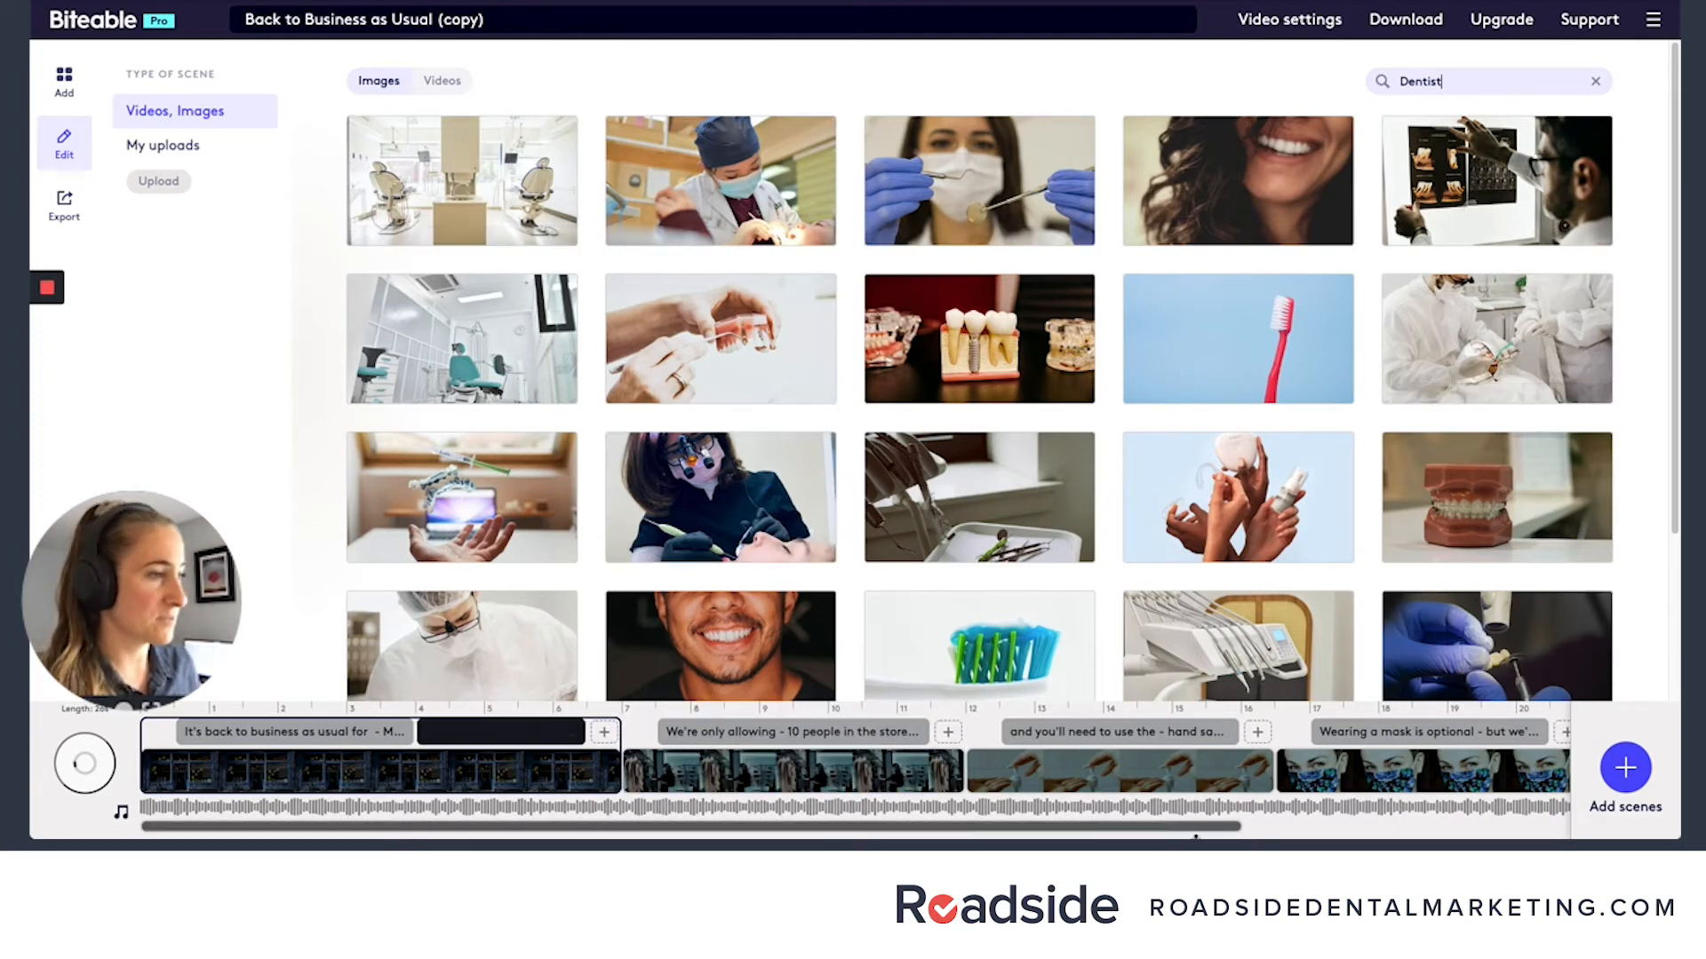
{"action": "scroll", "coordinate": [1297, 582], "scroll_direction": "down", "scroll_amount": 3}
{"action": "scroll", "coordinate": [1297, 582], "scroll_direction": "up", "scroll_amount": 5}
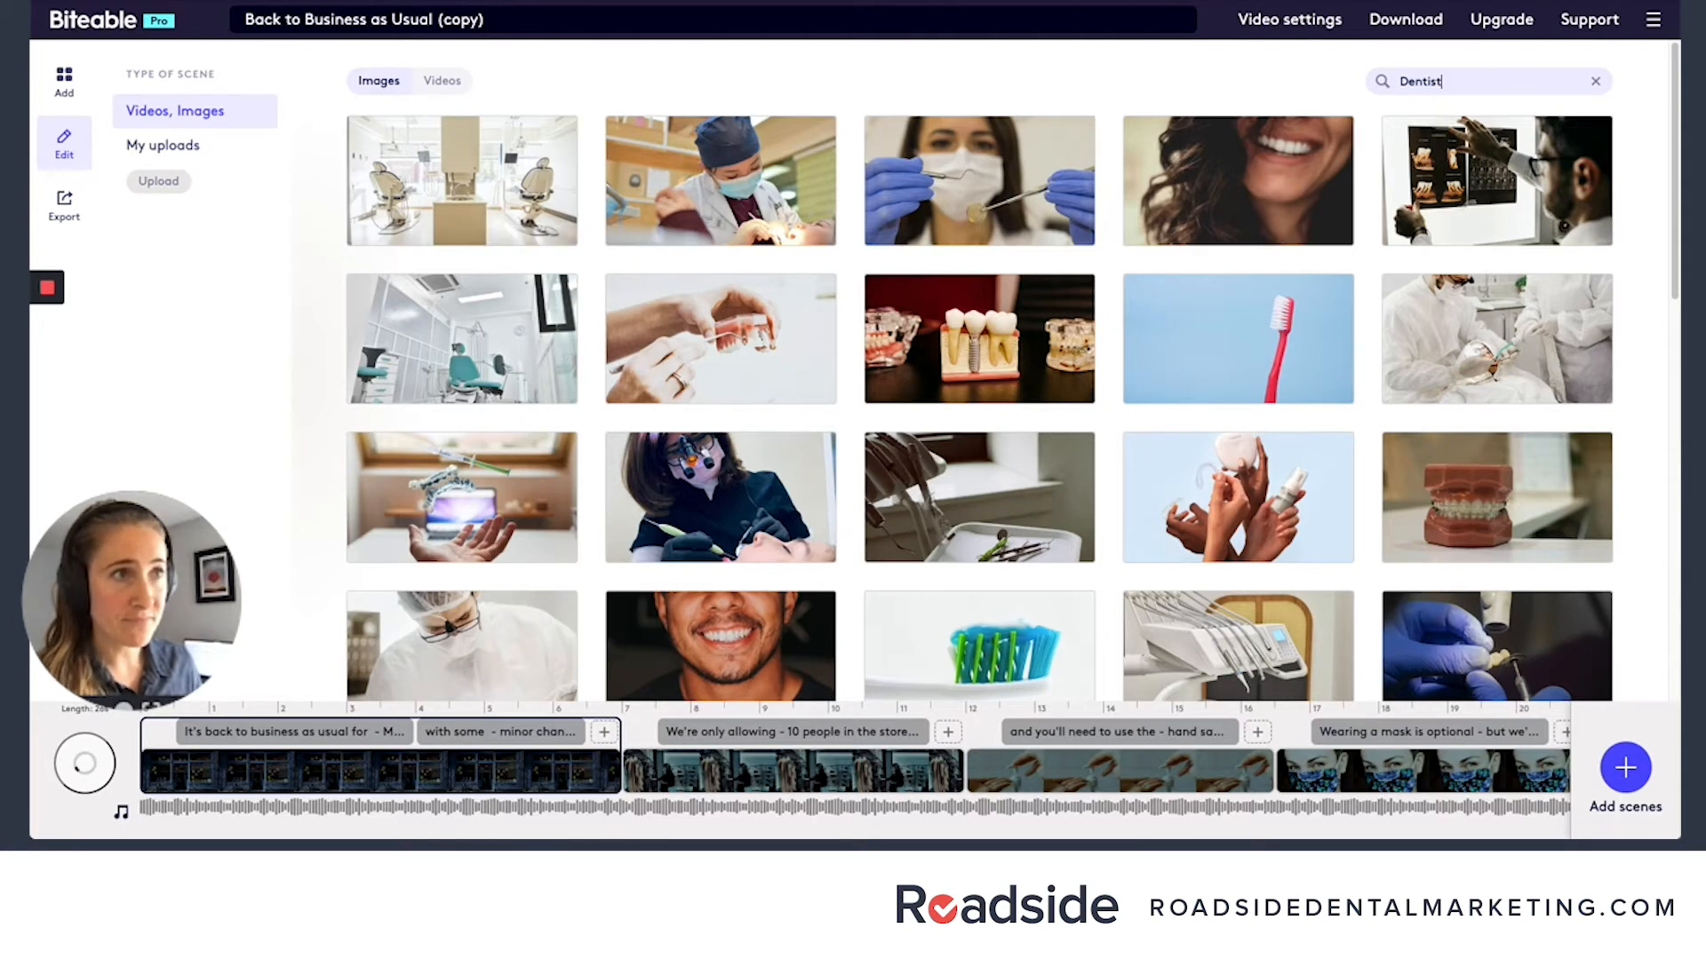
{"action": "key", "text": "super+a"}
{"action": "key", "text": "BackSpace"}
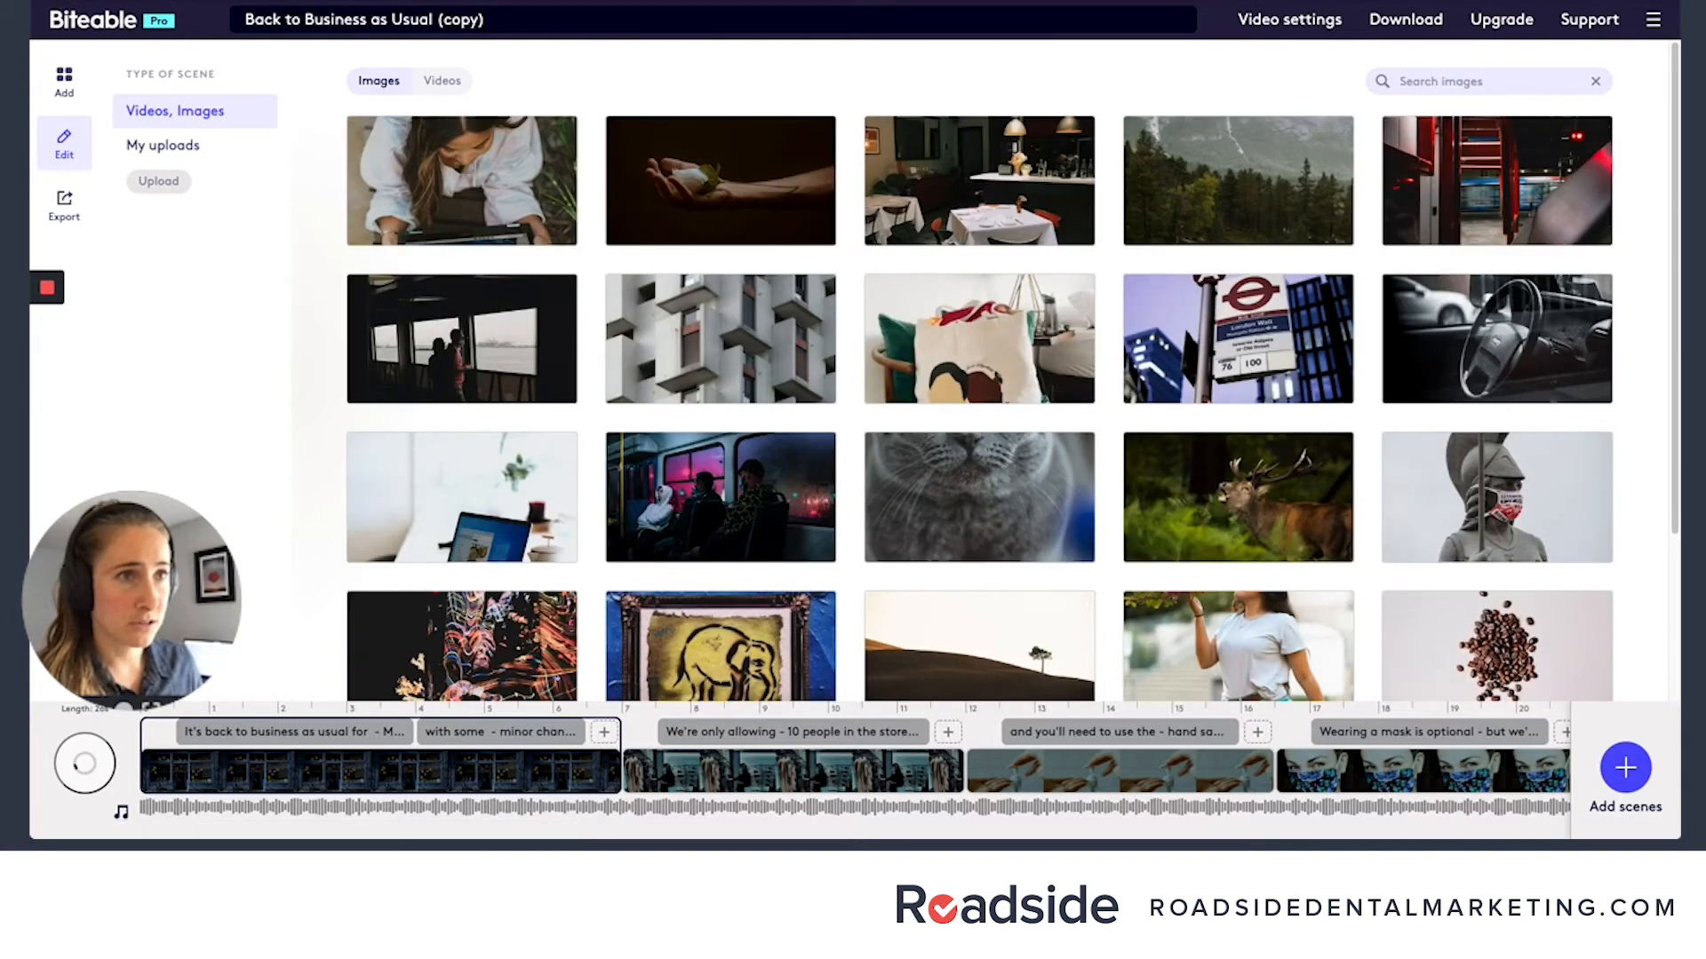
{"action": "key", "text": "Escape"}
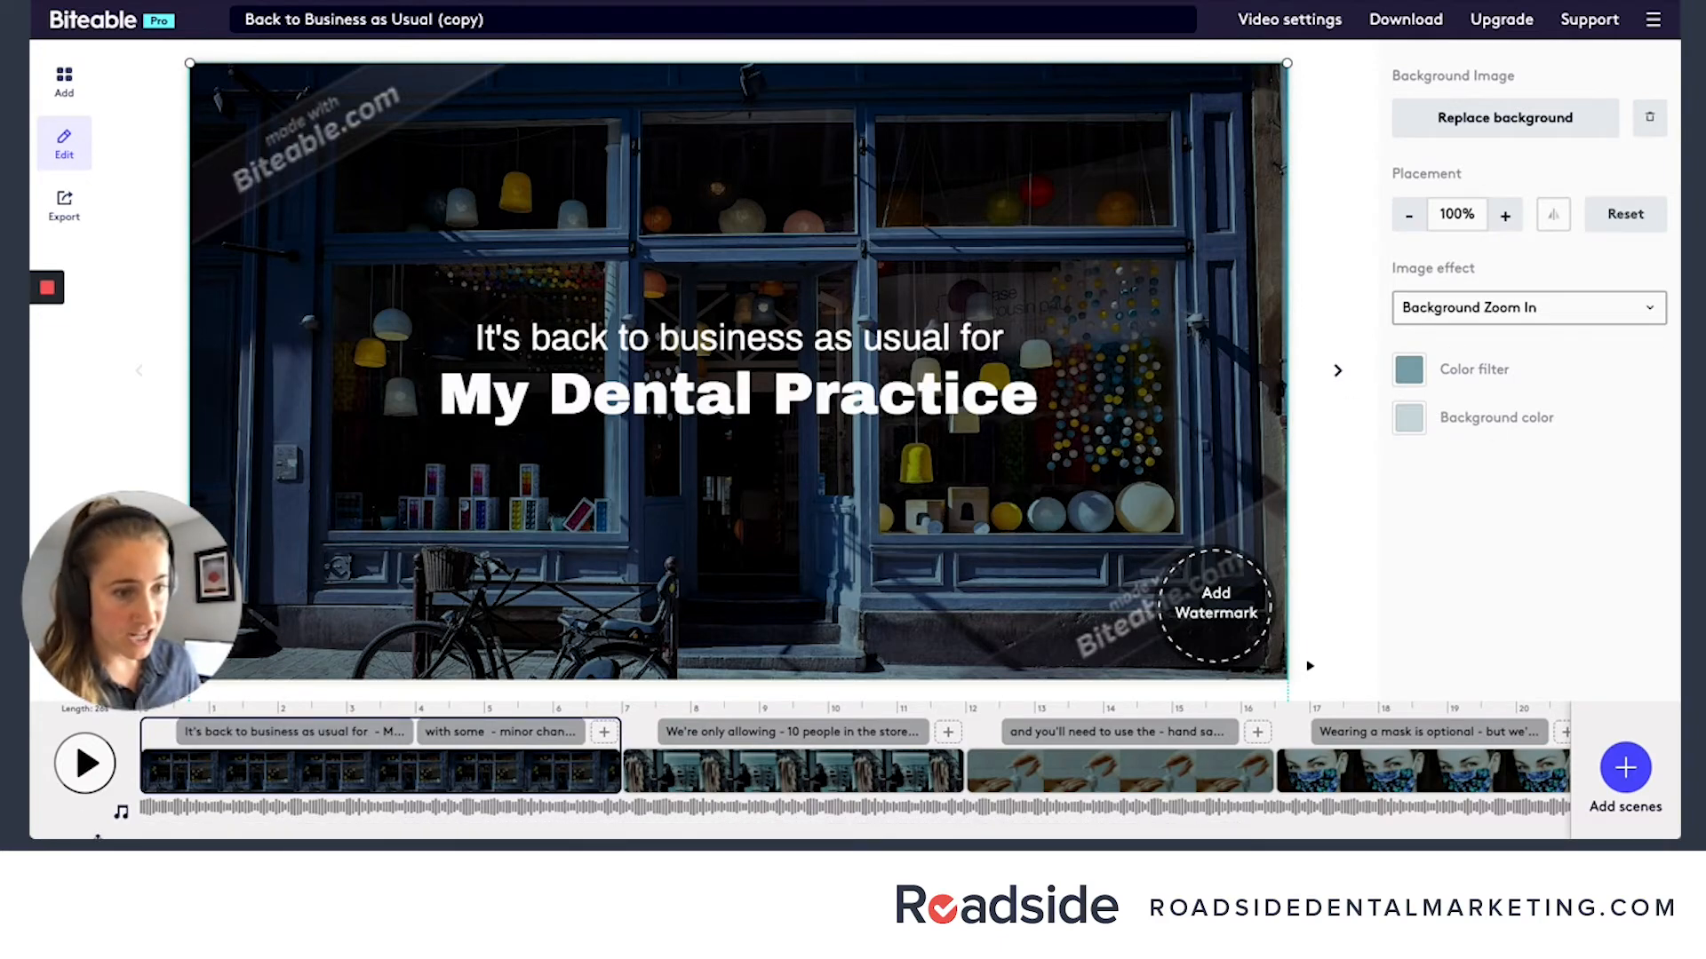
- Browse the available project music tracks without changing the soundtrack
{"action": "left_click", "coordinate": [121, 814]}
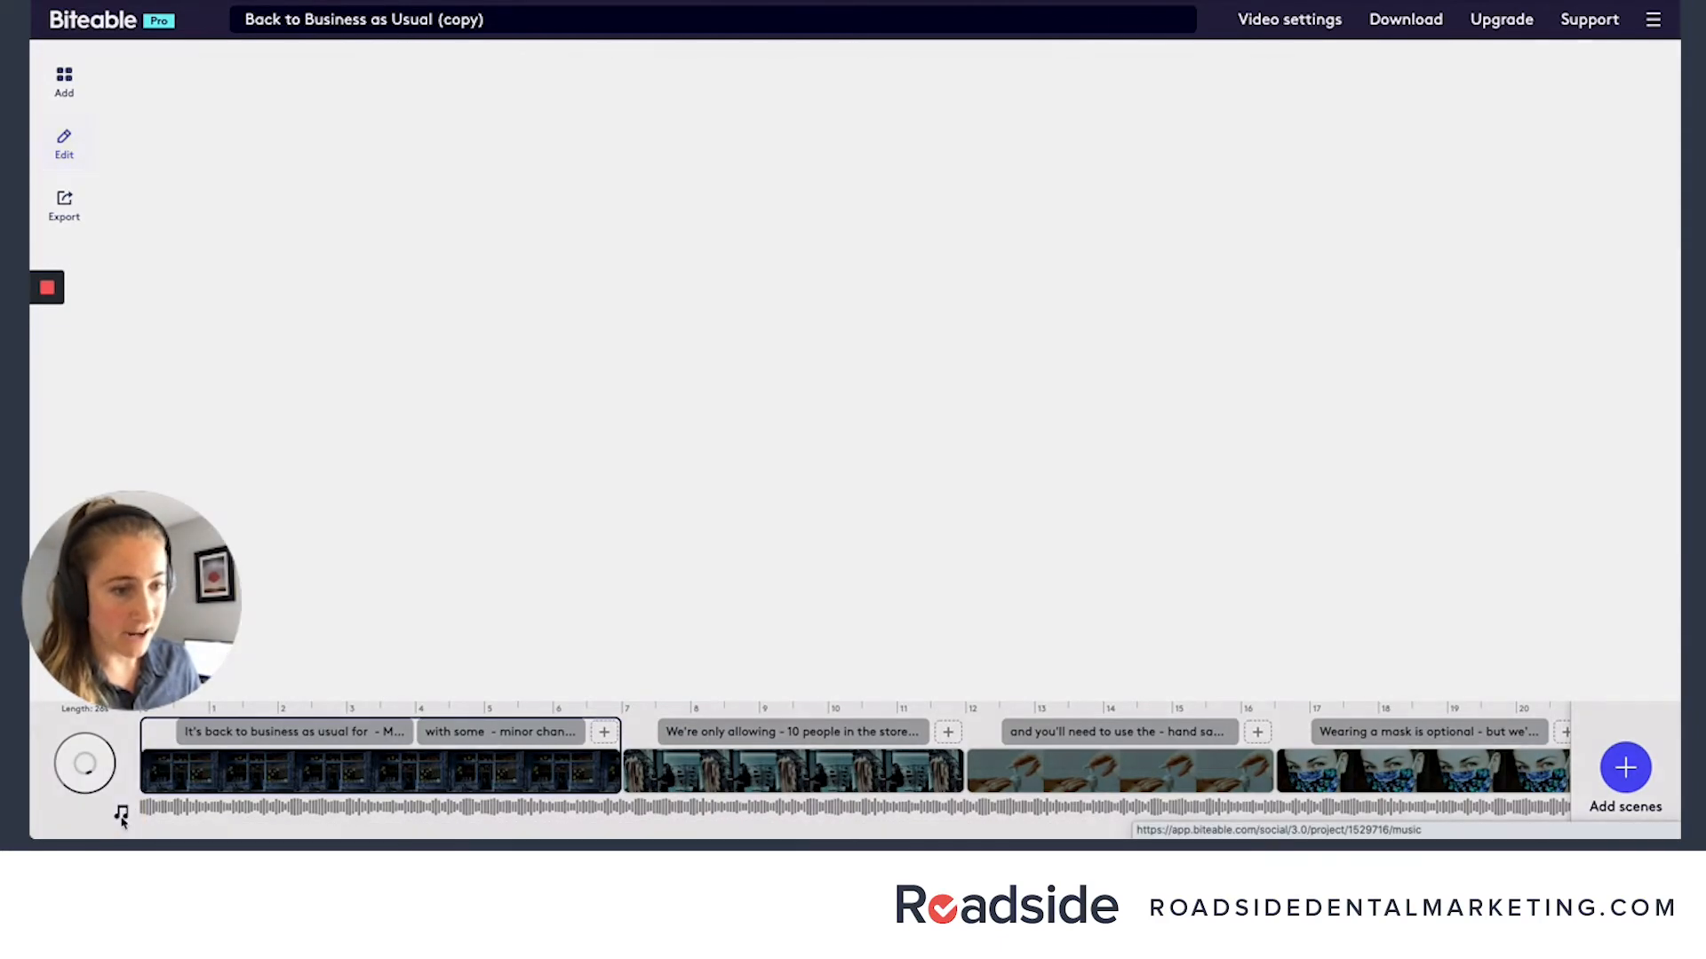
{"action": "scroll", "coordinate": [800, 563], "scroll_direction": "down", "scroll_amount": 15}
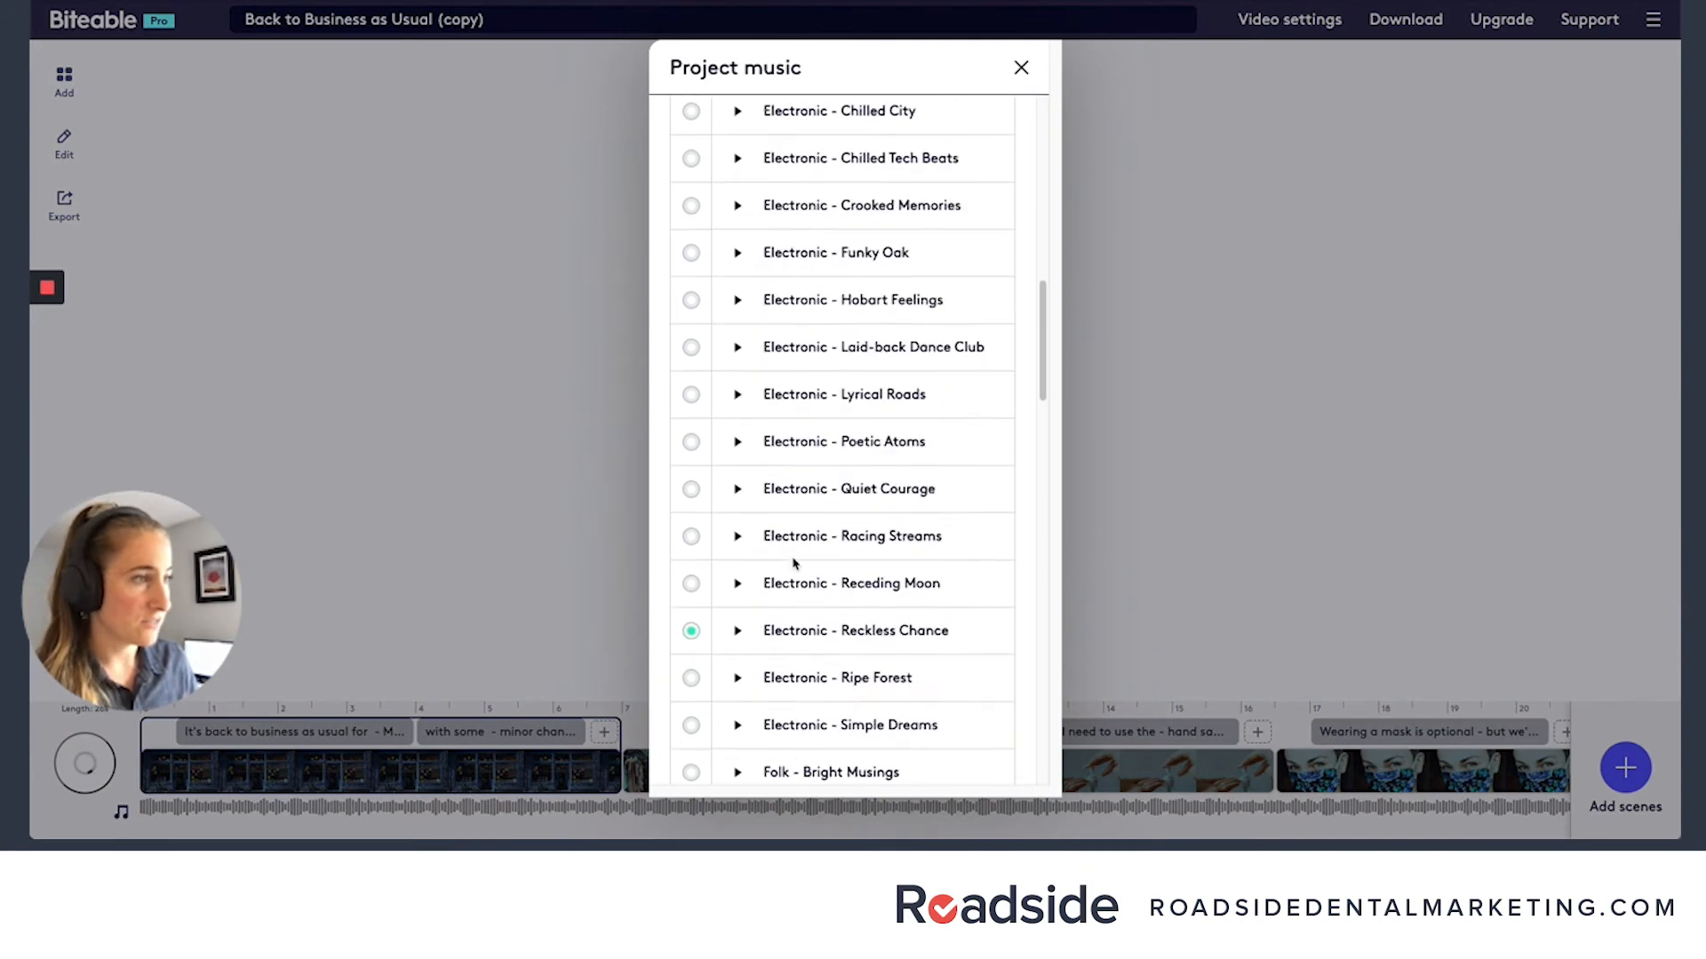
{"action": "scroll", "coordinate": [794, 564], "scroll_direction": "down", "scroll_amount": 20}
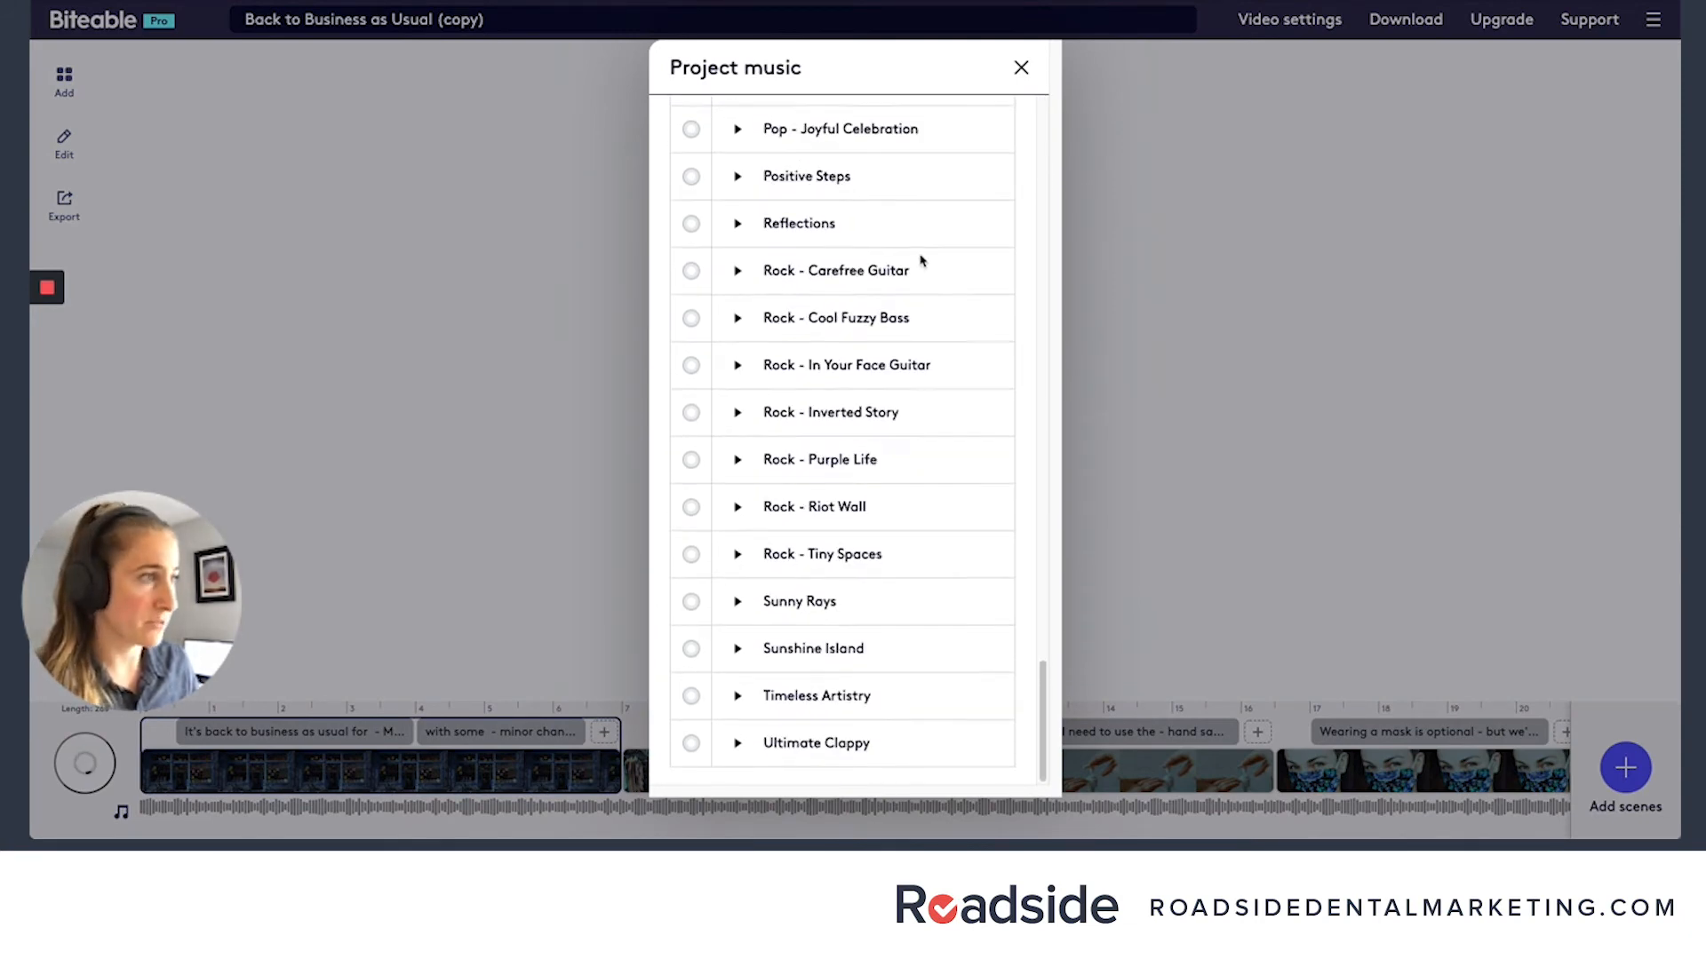
{"action": "scroll", "coordinate": [916, 222], "scroll_direction": "up", "scroll_amount": 20}
{"action": "left_click", "coordinate": [1019, 68]}
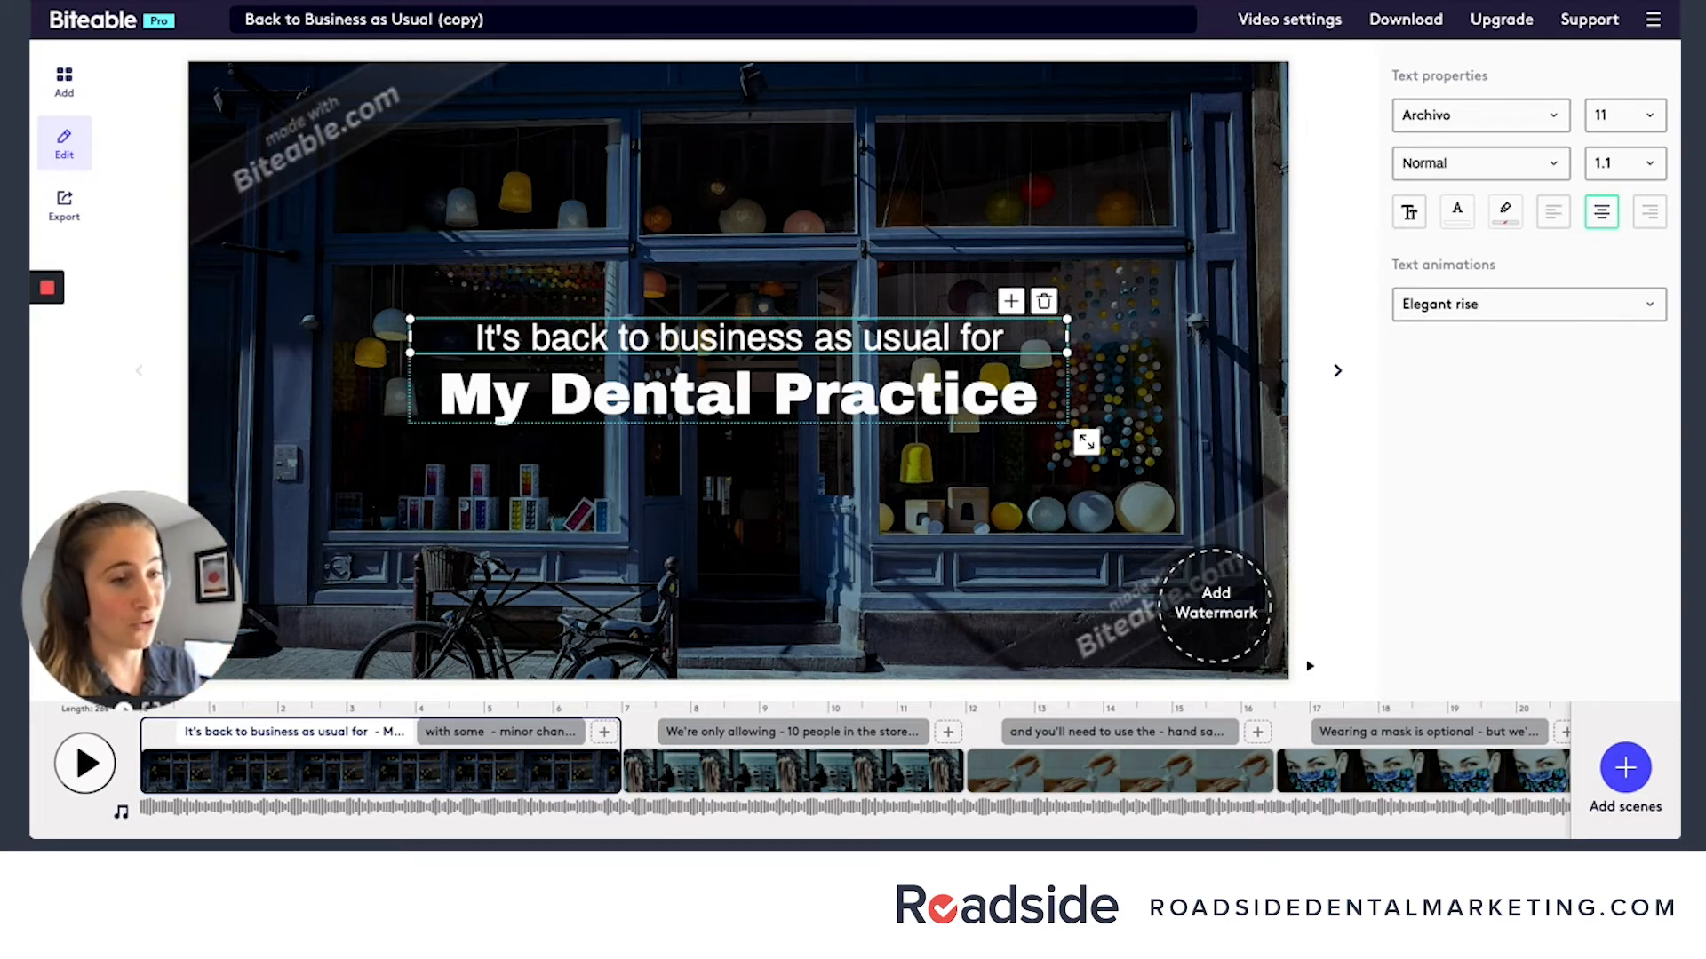
{"action": "mouse_move", "coordinate": [47, 287]}
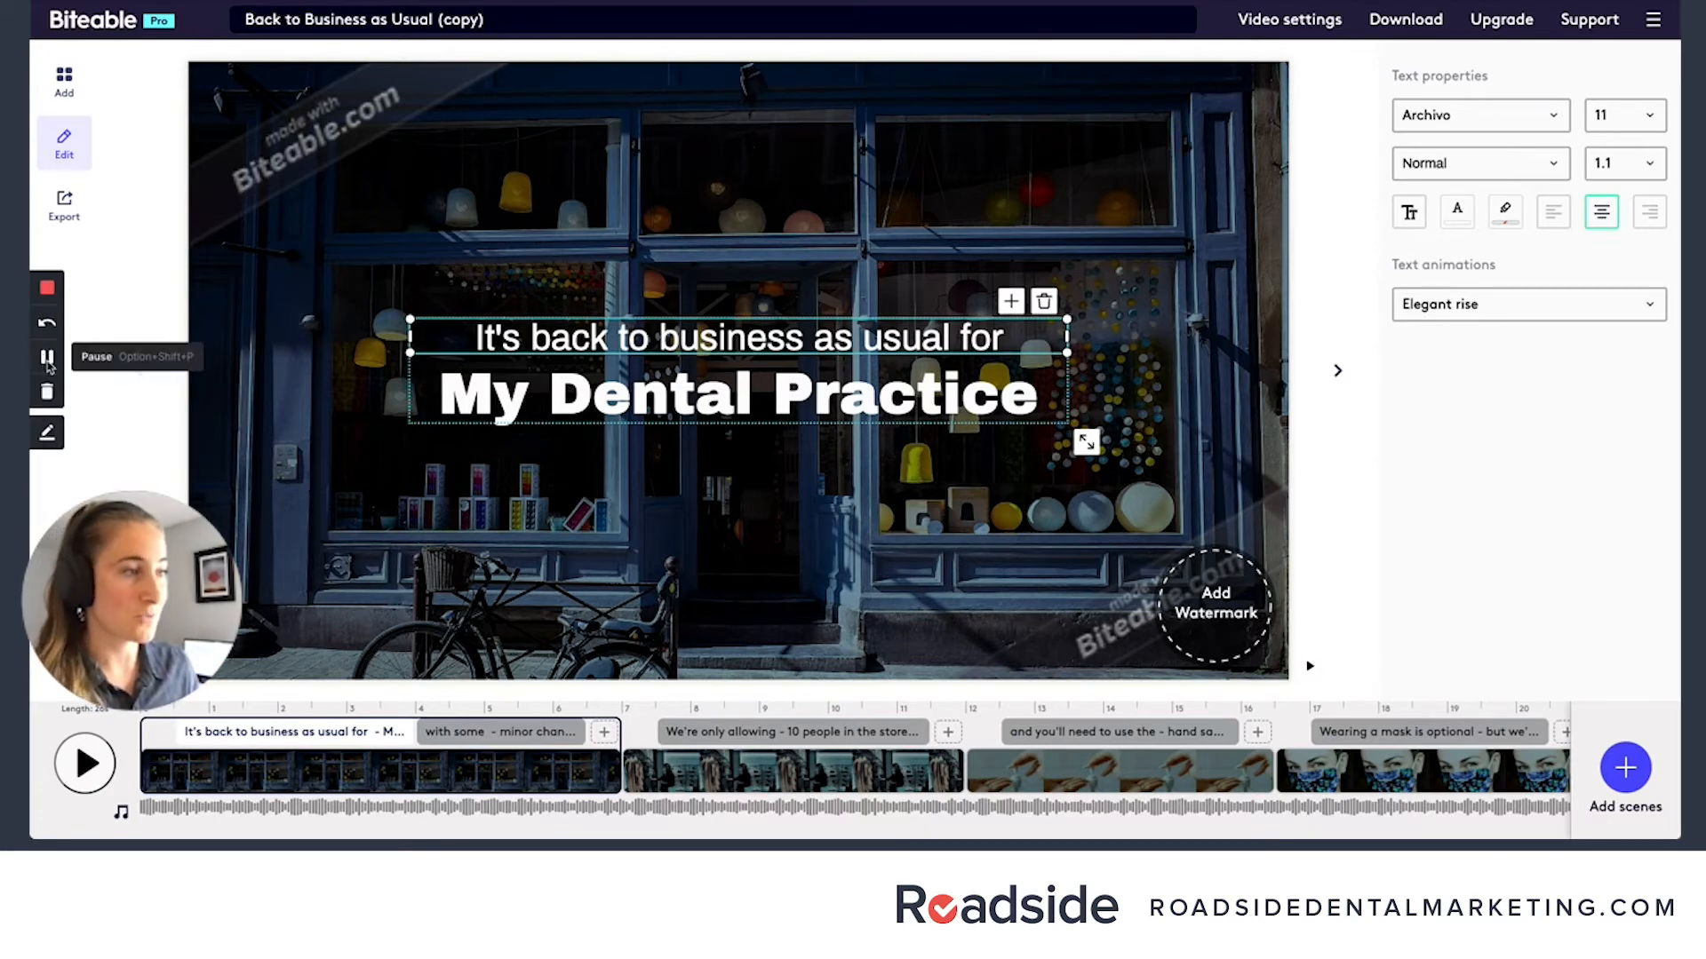
{"action": "left_click", "coordinate": [48, 366]}
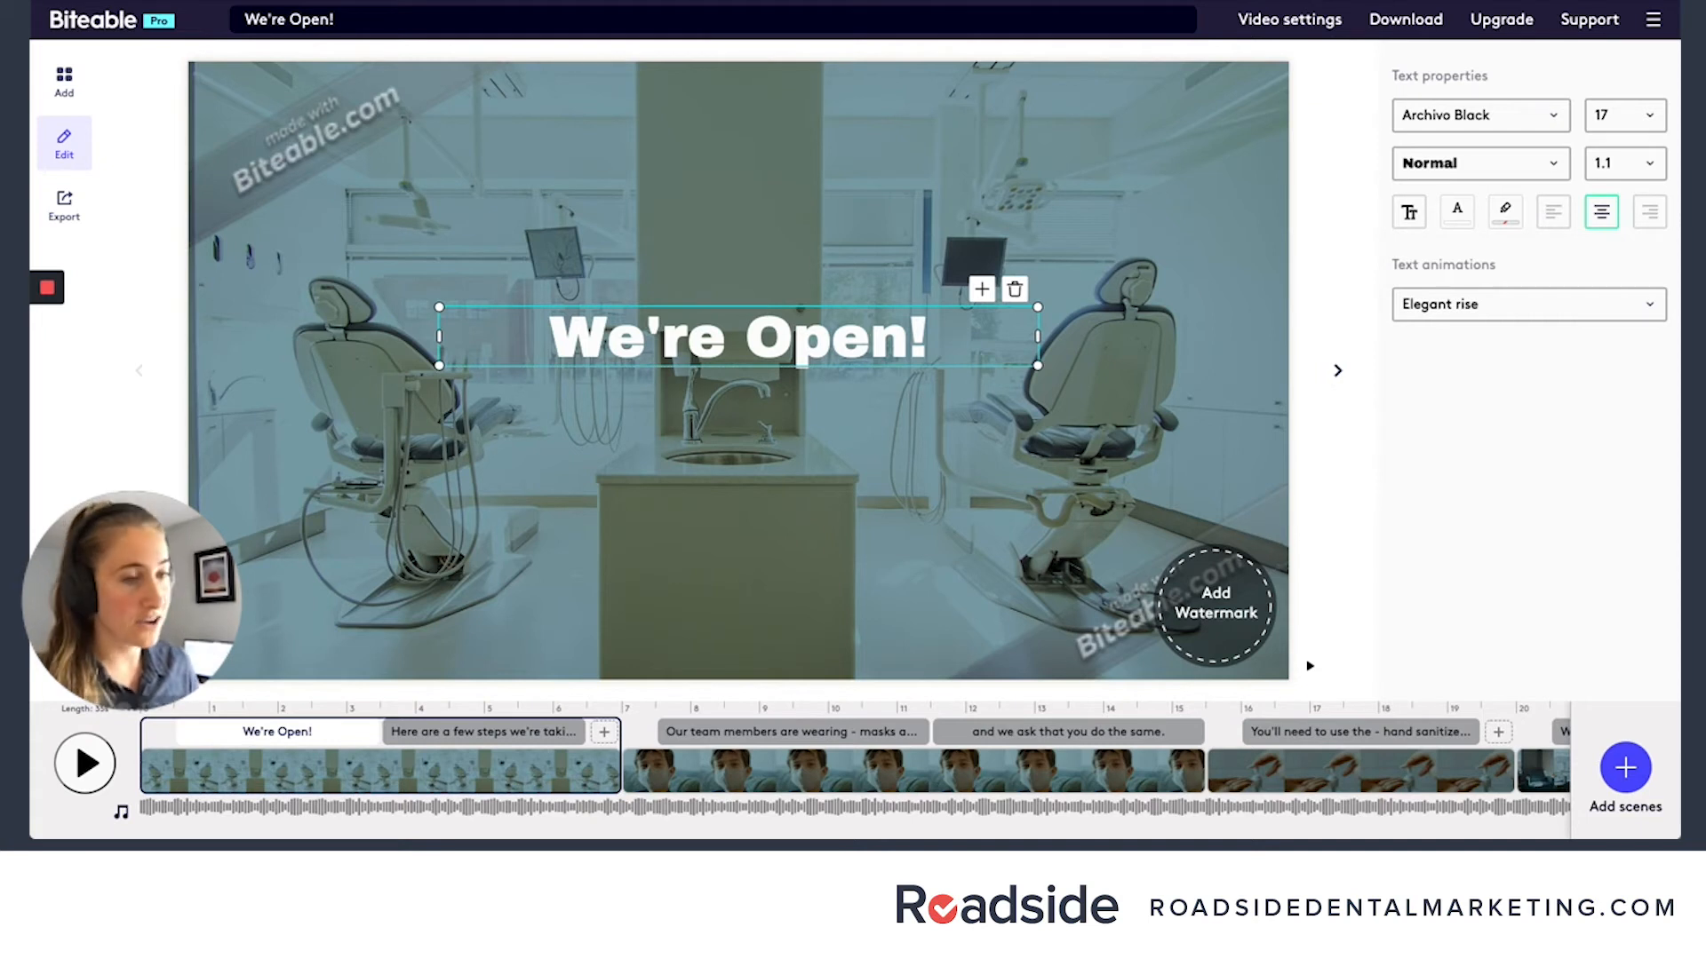
- Play the customised "We're Open!" video to preview its scenes
{"action": "left_click", "coordinate": [87, 769]}
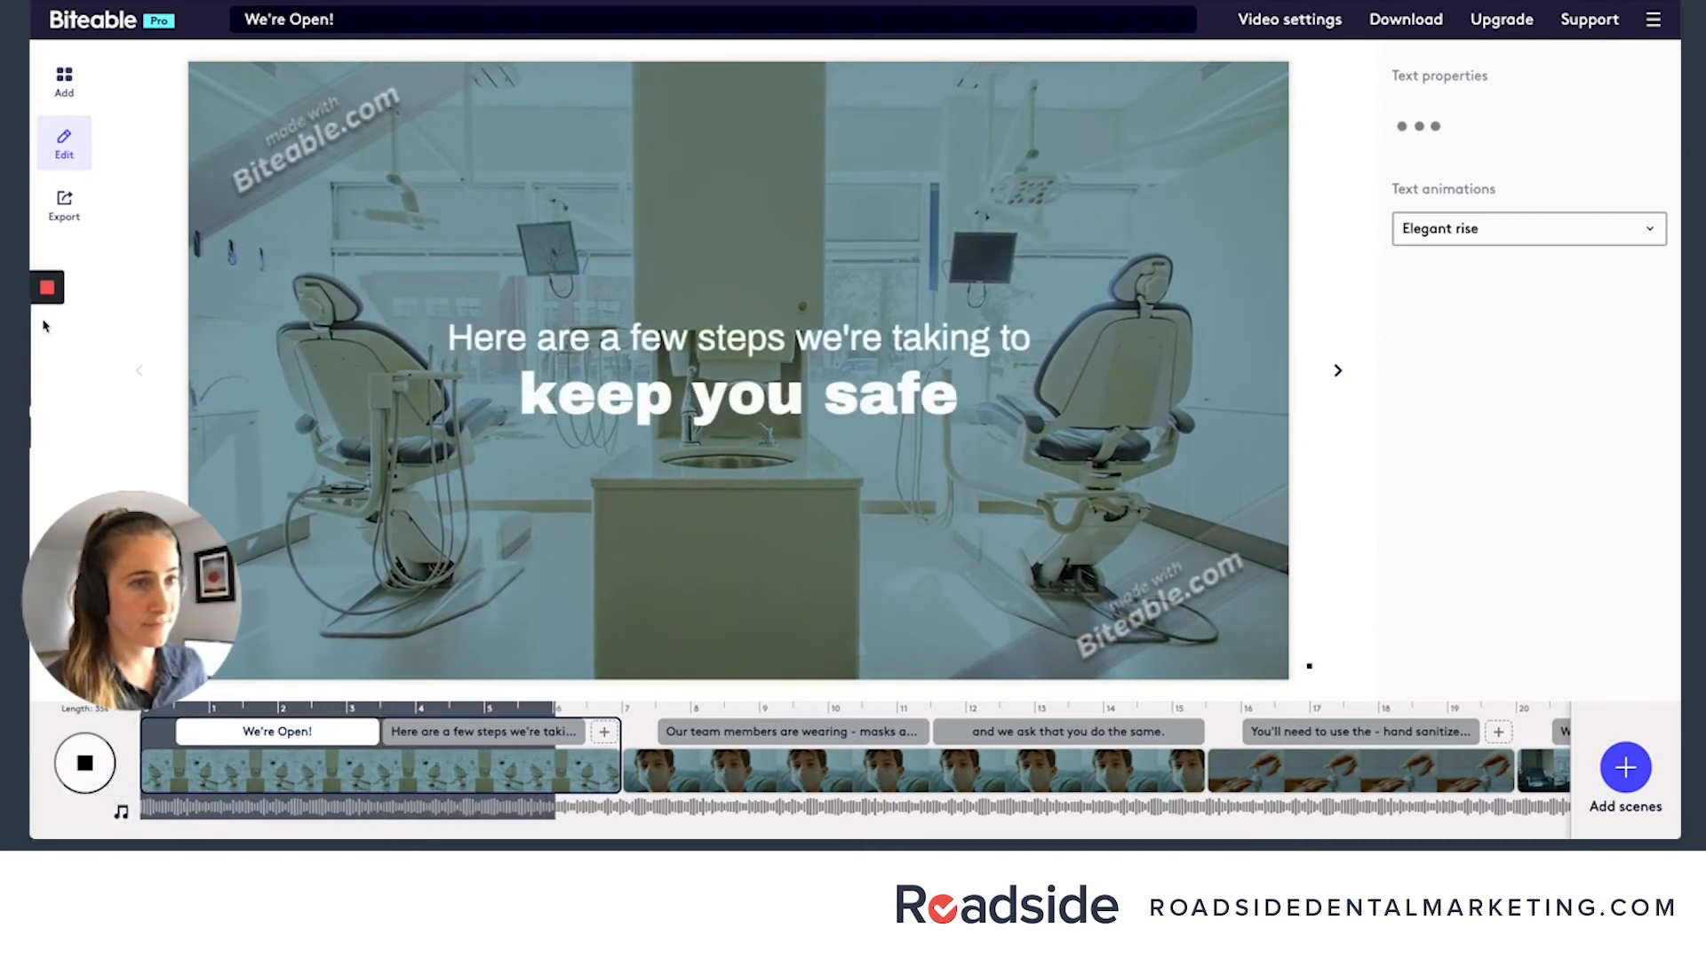
{"action": "mouse_move", "coordinate": [50, 355]}
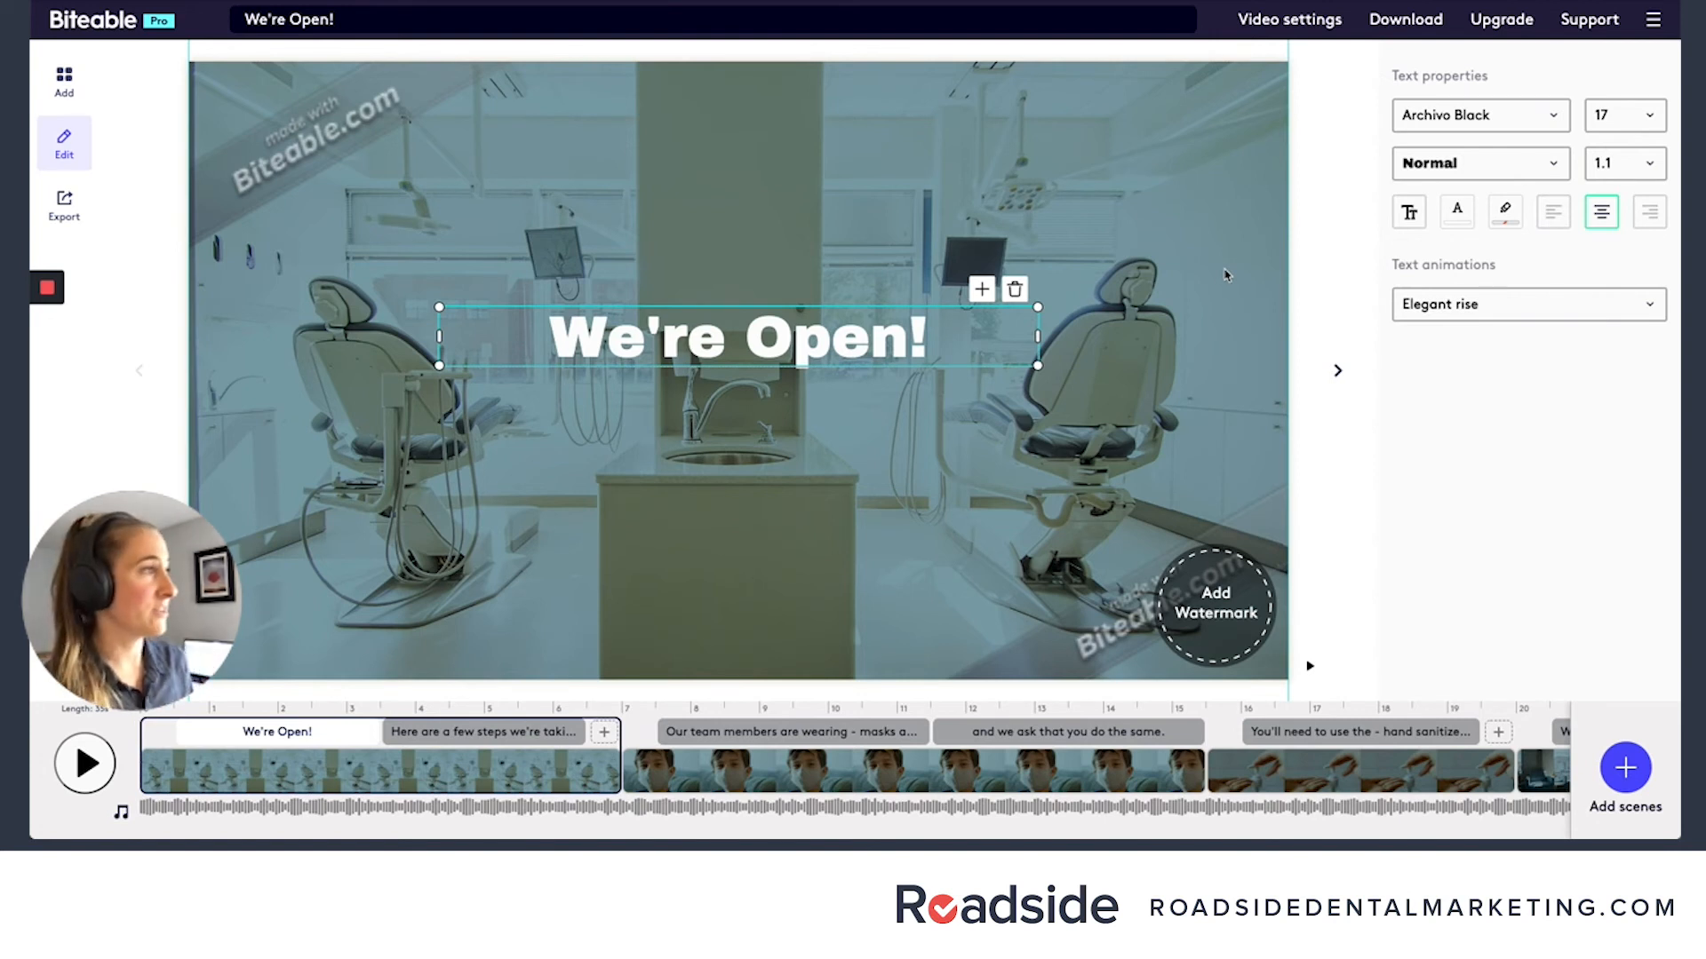
- Download the watermarked version of the "We're Open!" video
{"action": "left_click", "coordinate": [1411, 21]}
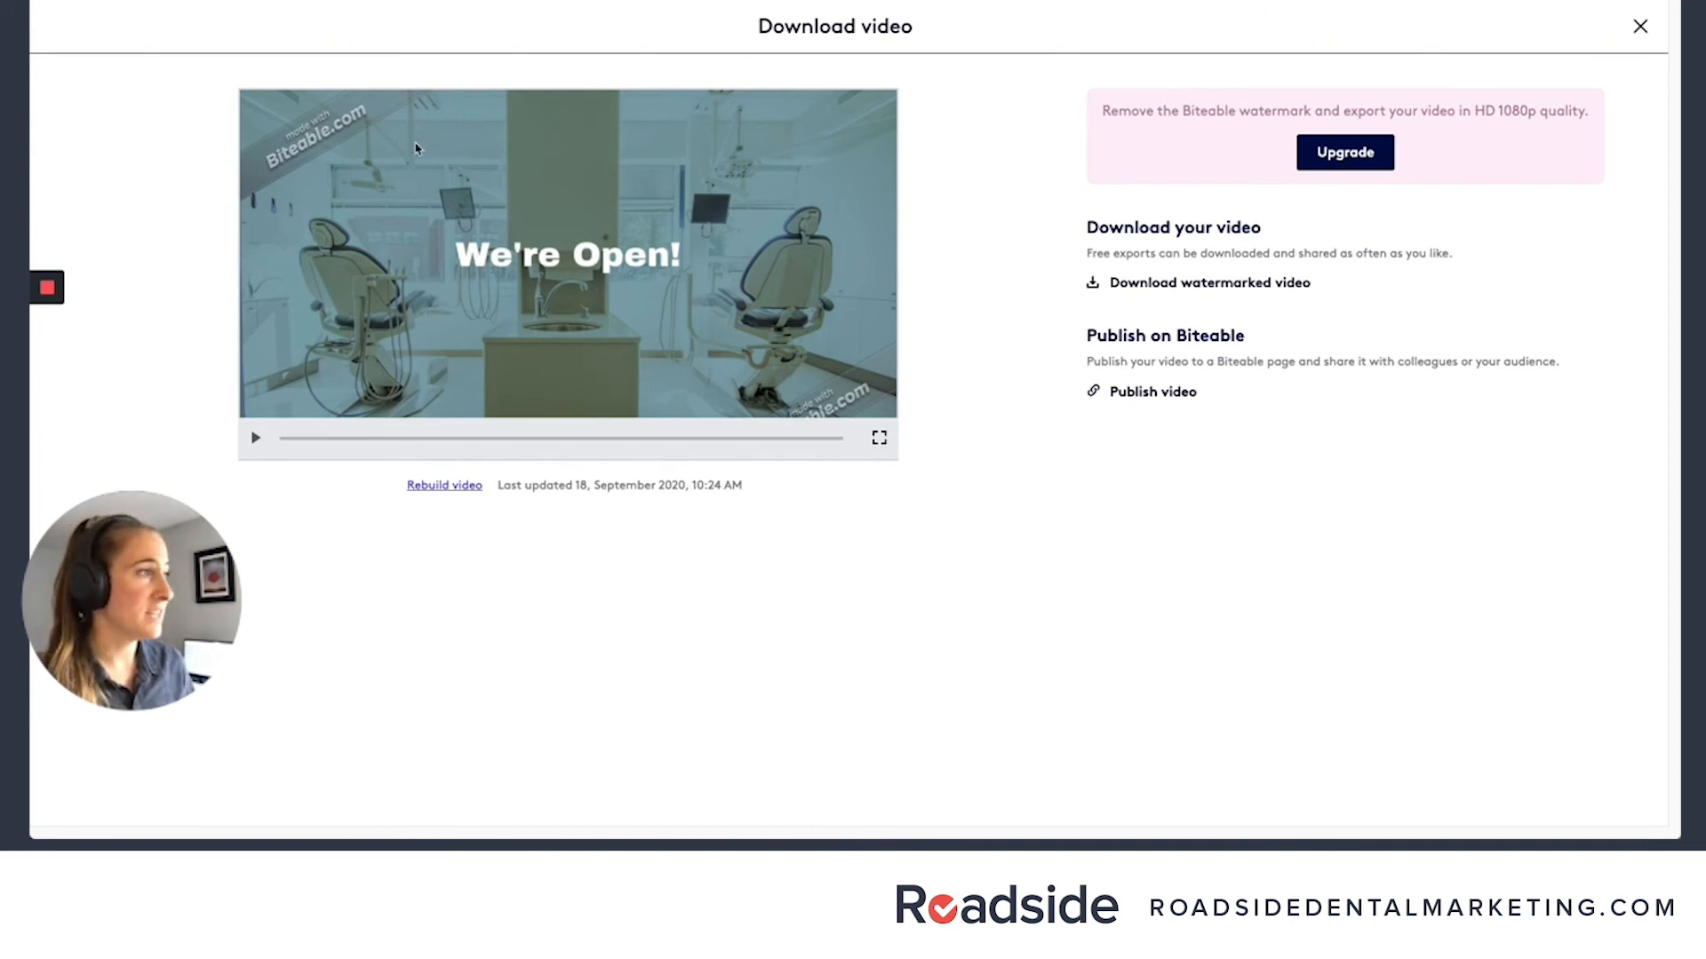
{"action": "left_click", "coordinate": [1346, 149]}
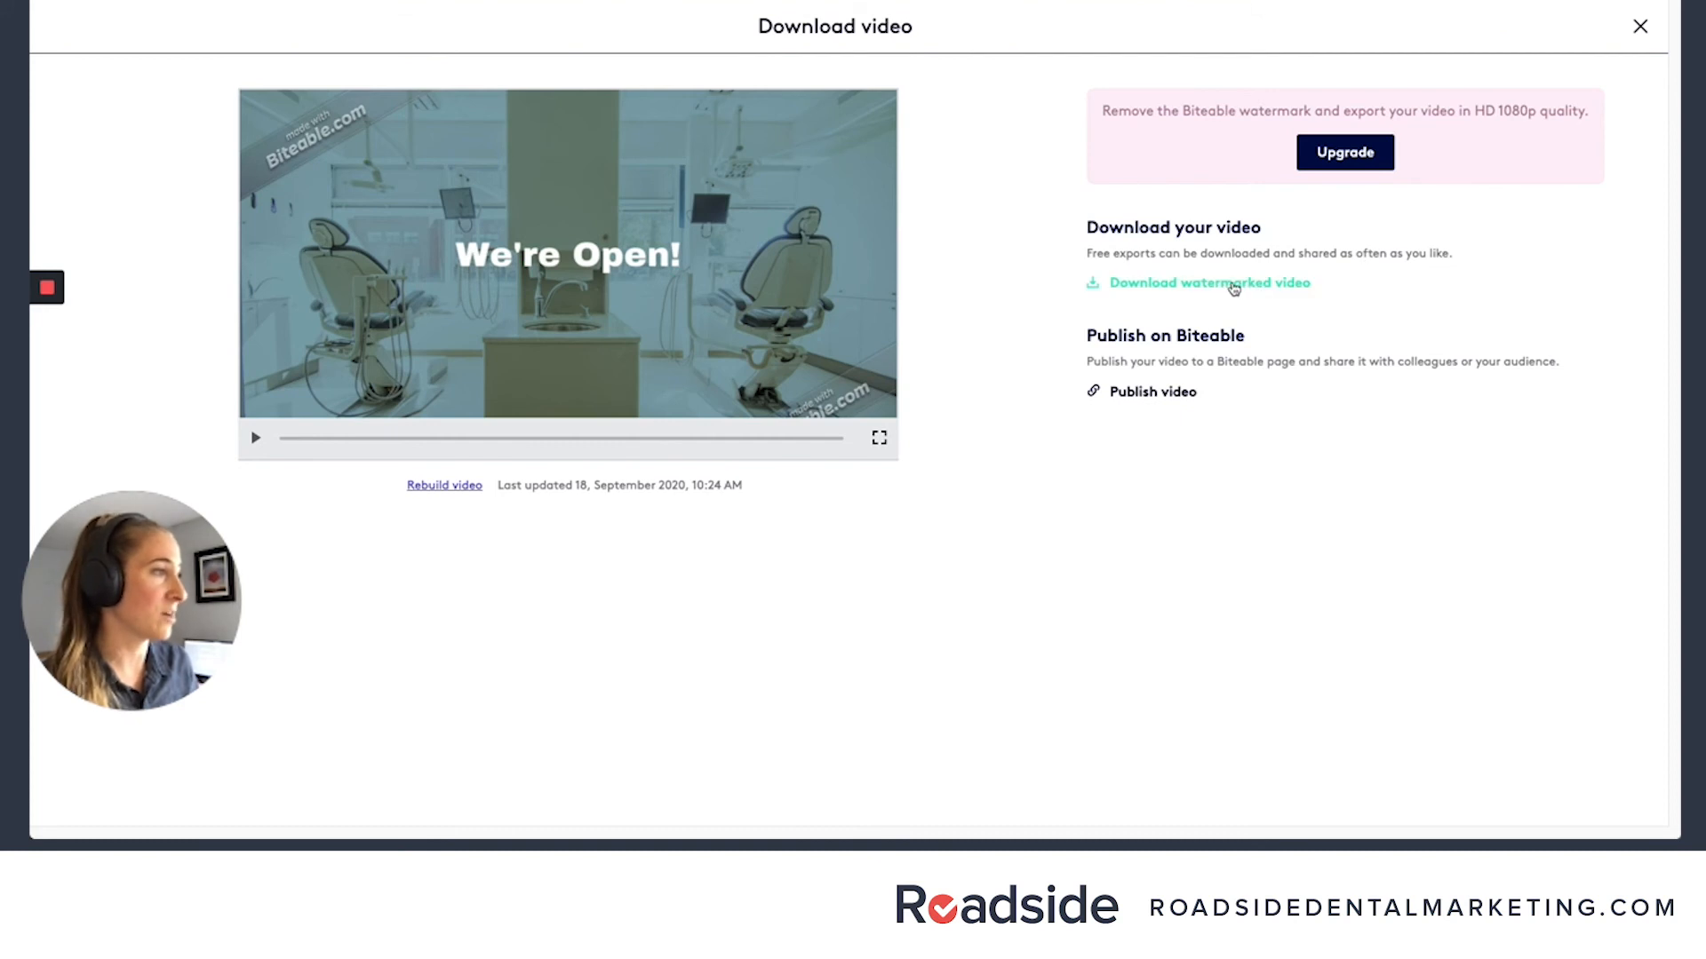
{"action": "left_click", "coordinate": [1212, 283]}
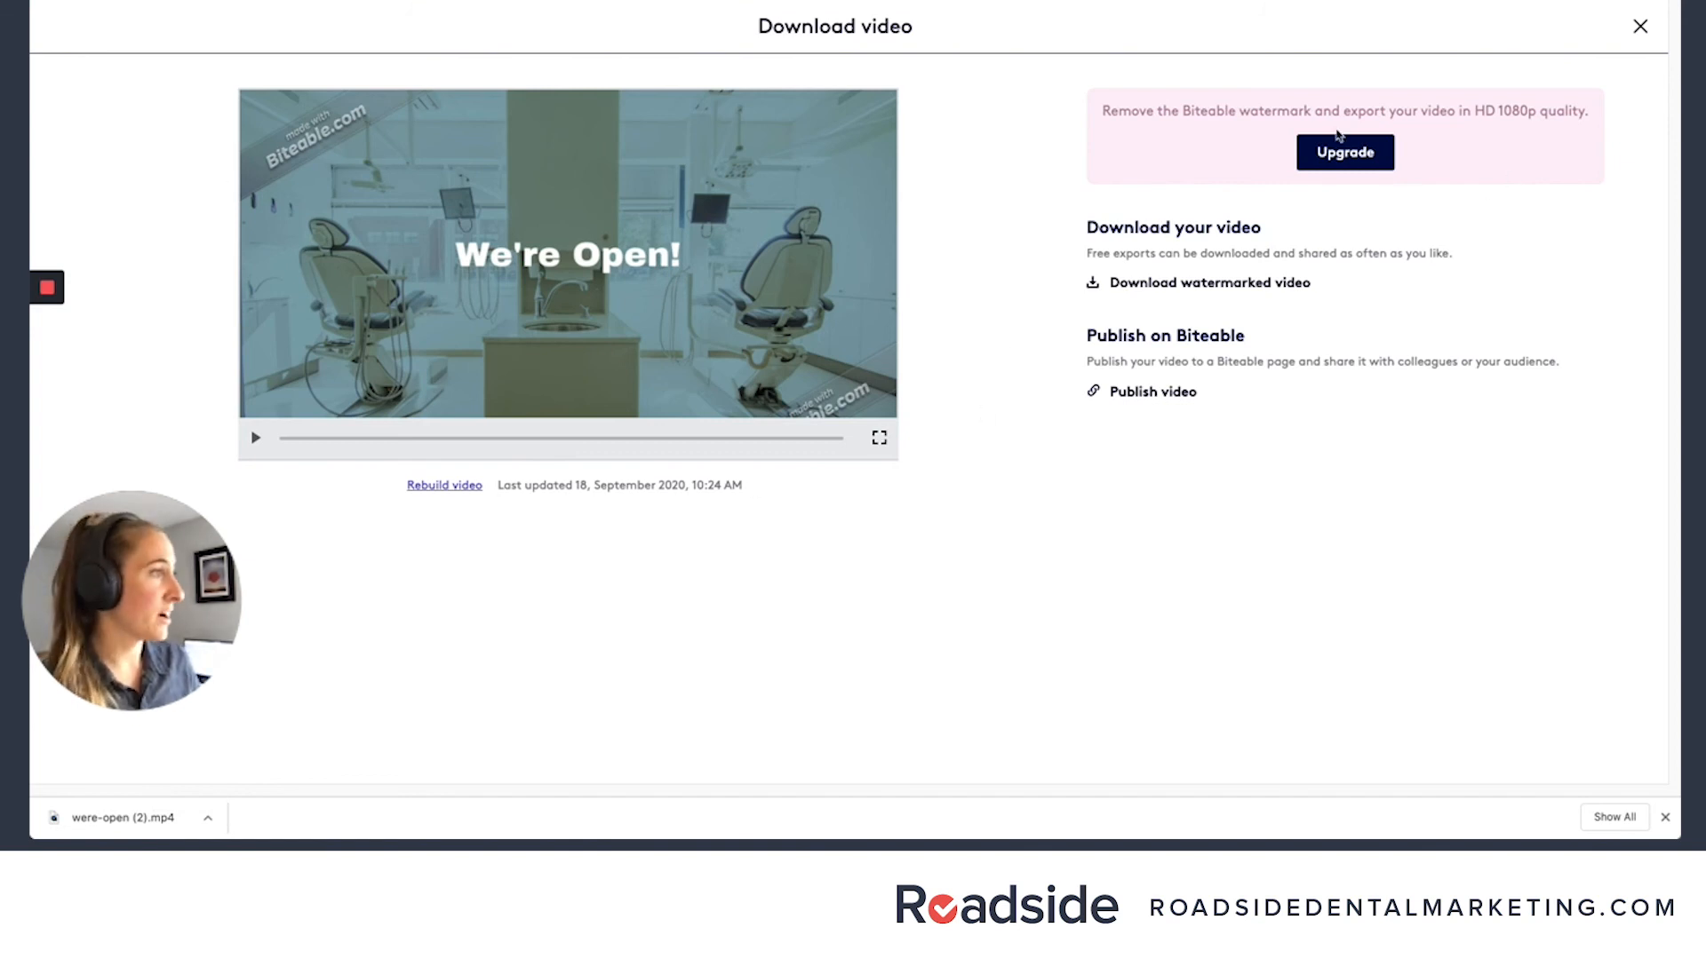
- Compare the monthly pricing of the upgrade plans
{"action": "left_click", "coordinate": [1344, 156]}
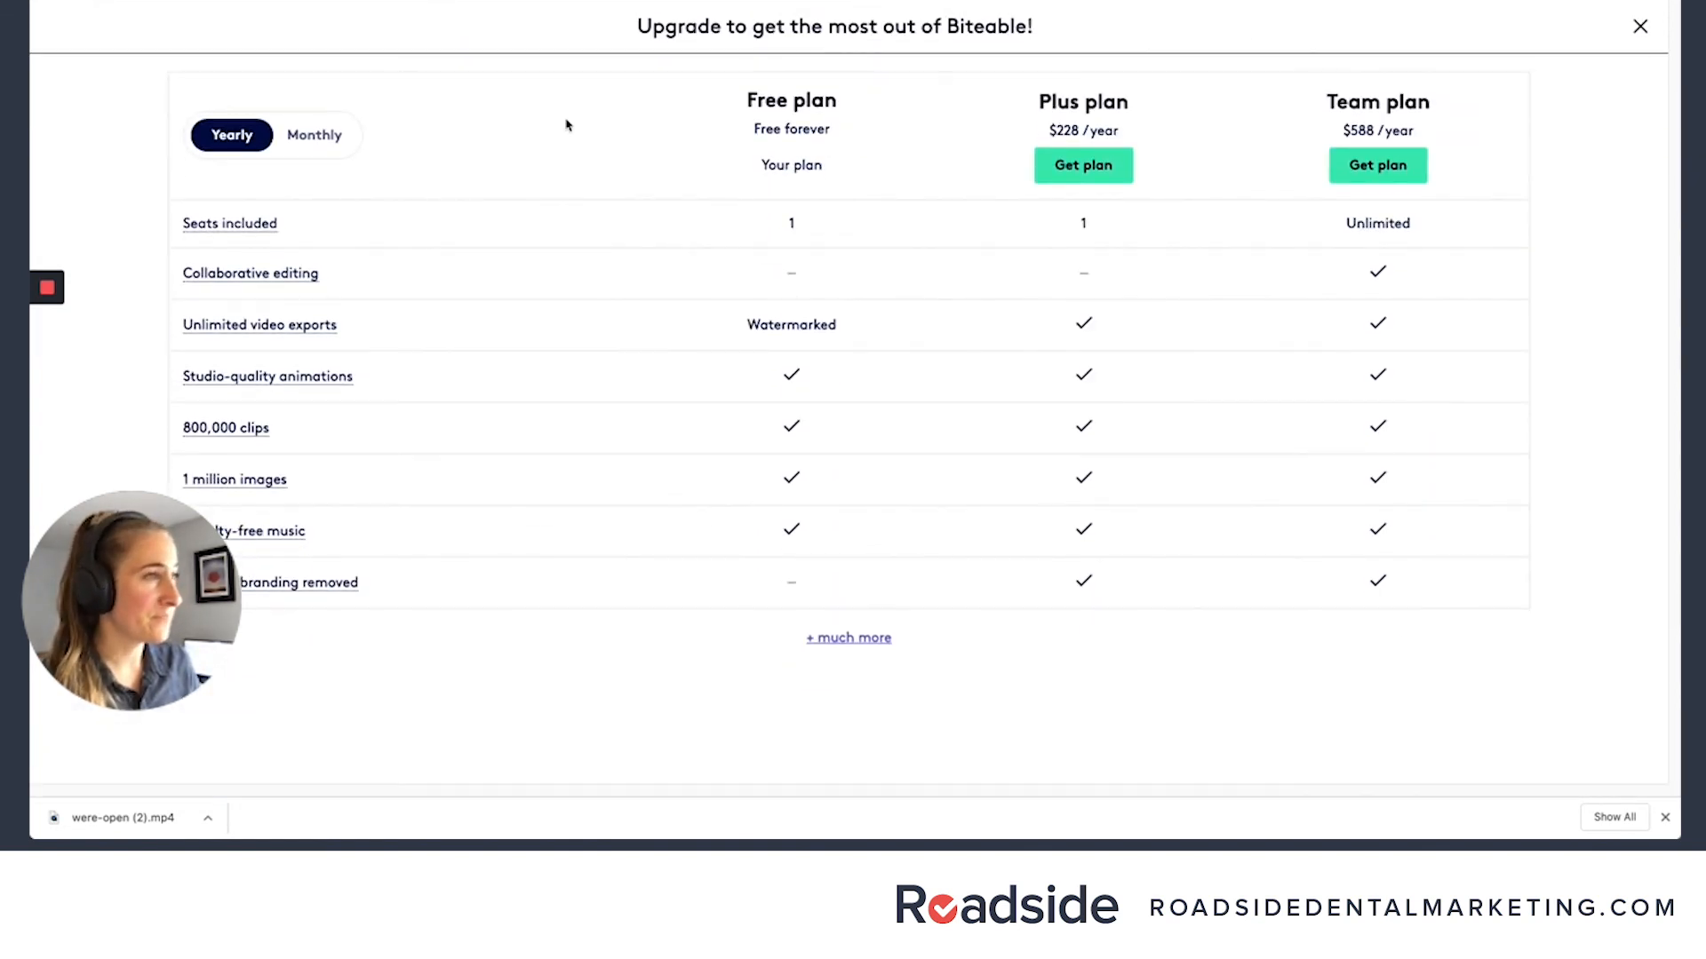
{"action": "left_click", "coordinate": [311, 134]}
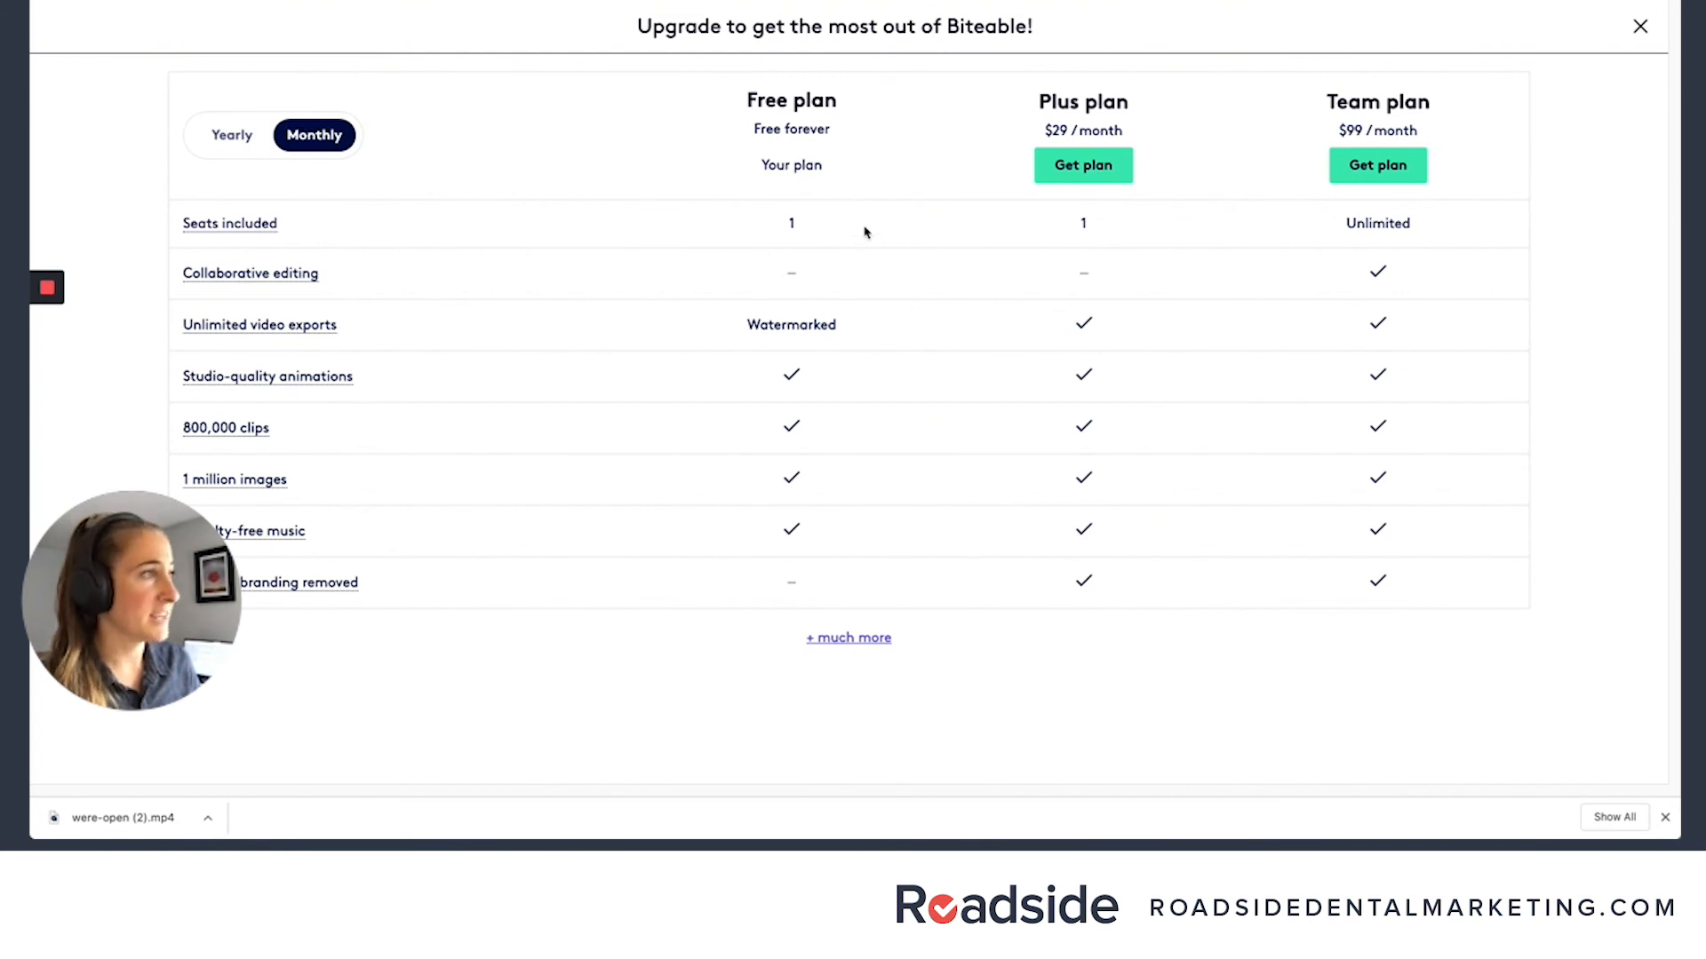